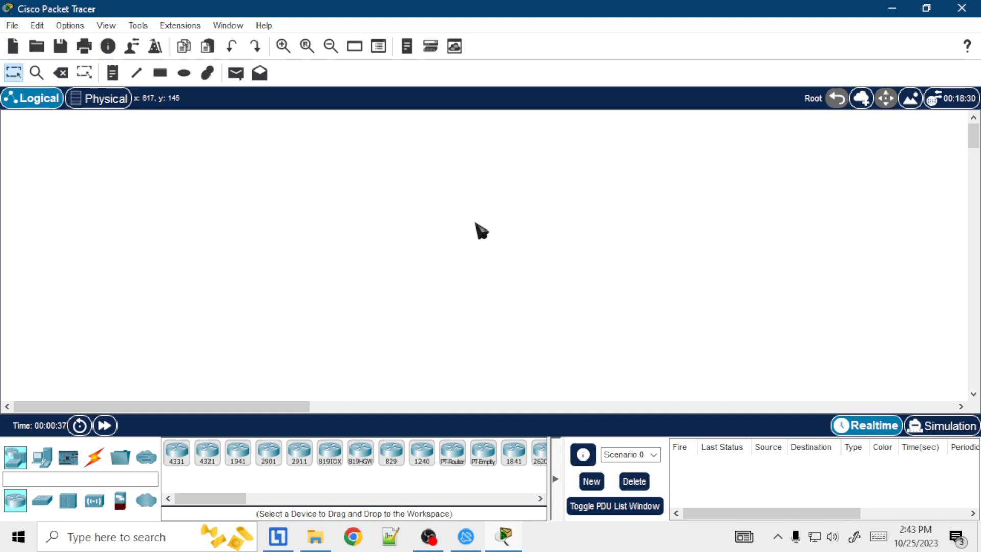
- Place two PC end devices side by side in the logical workspace
left_click(52, 458)
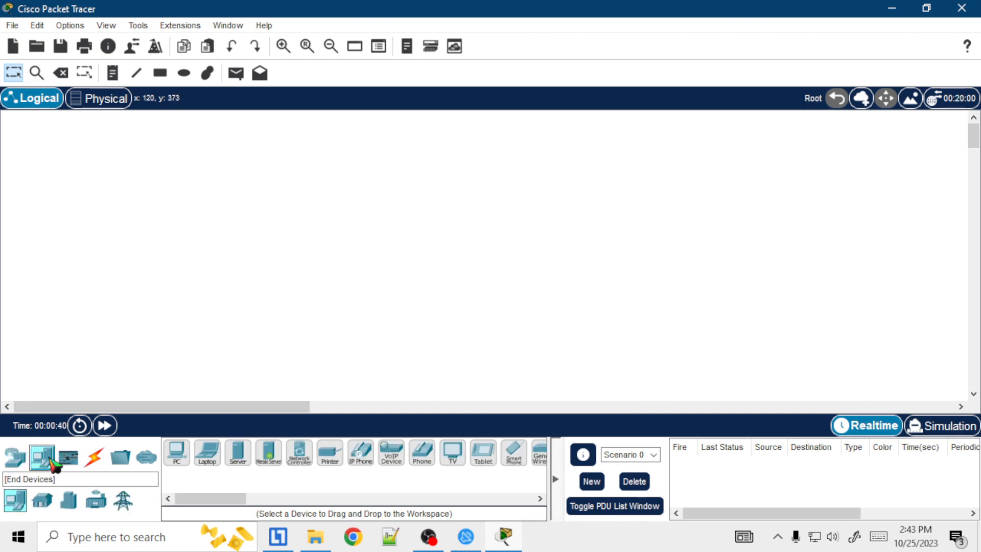
left_click(176, 453)
left_click(219, 234)
left_click(176, 453)
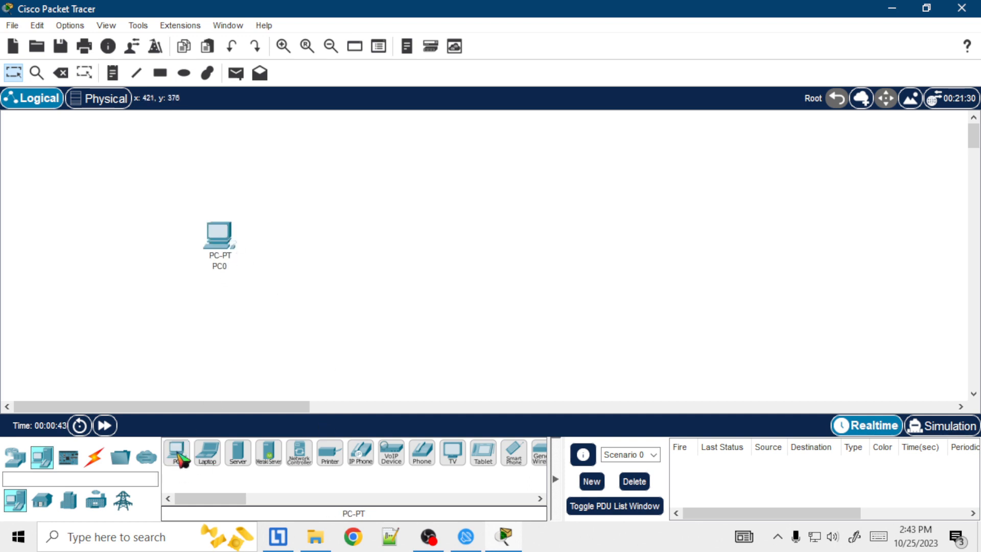
left_click(427, 245)
left_click_drag(436, 252, 451, 235)
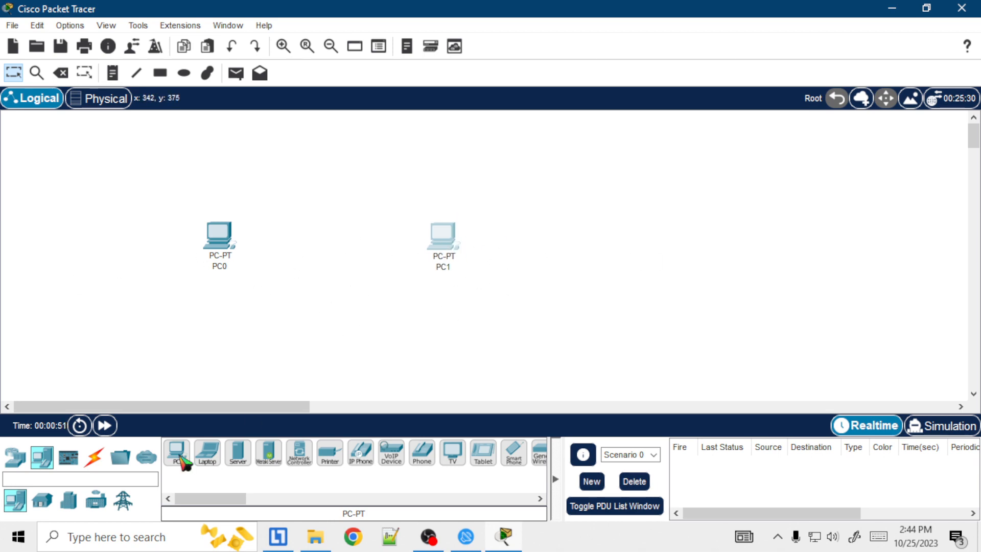
- Try to connect a fiber cable to PC0's FastEthernet0 port
left_click(97, 459)
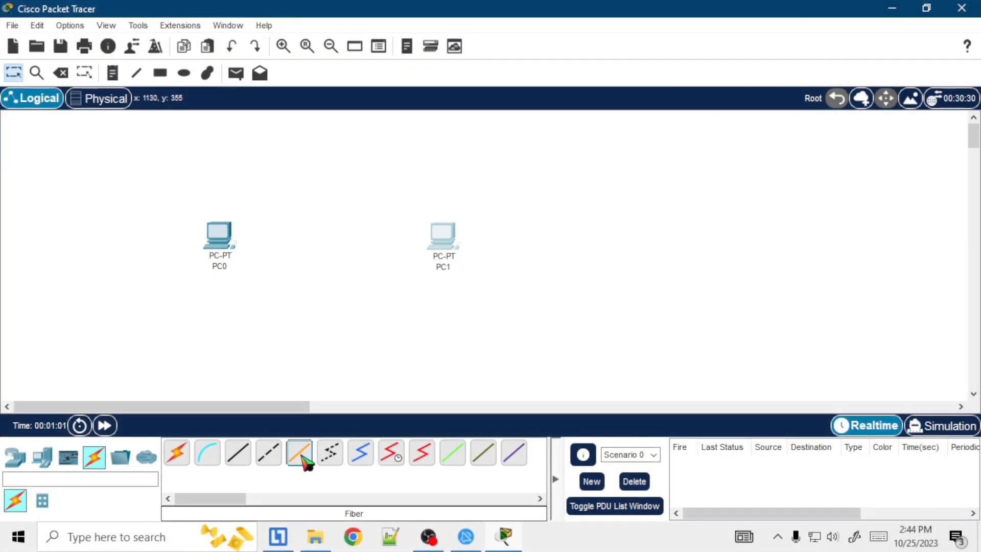
left_click(301, 457)
left_click(233, 238)
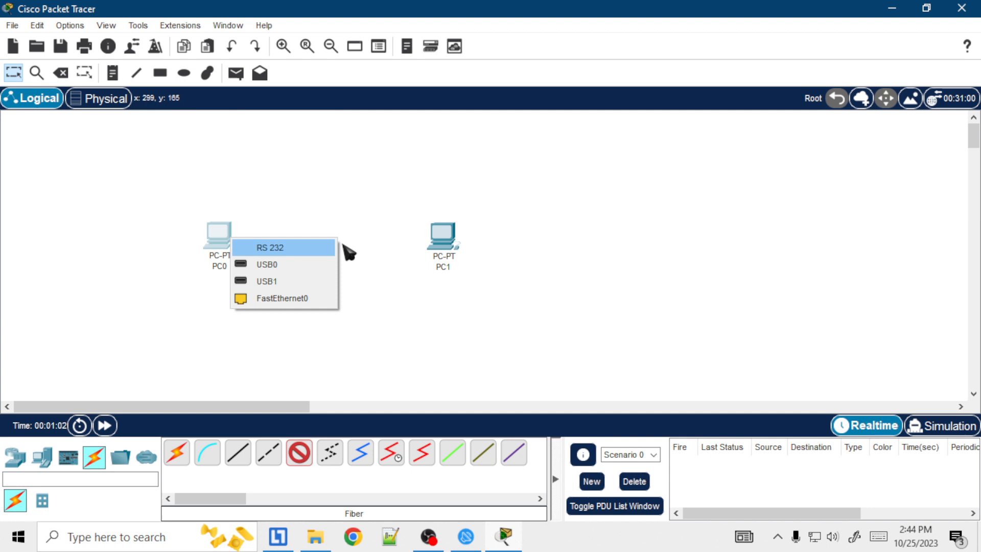
left_click(288, 301)
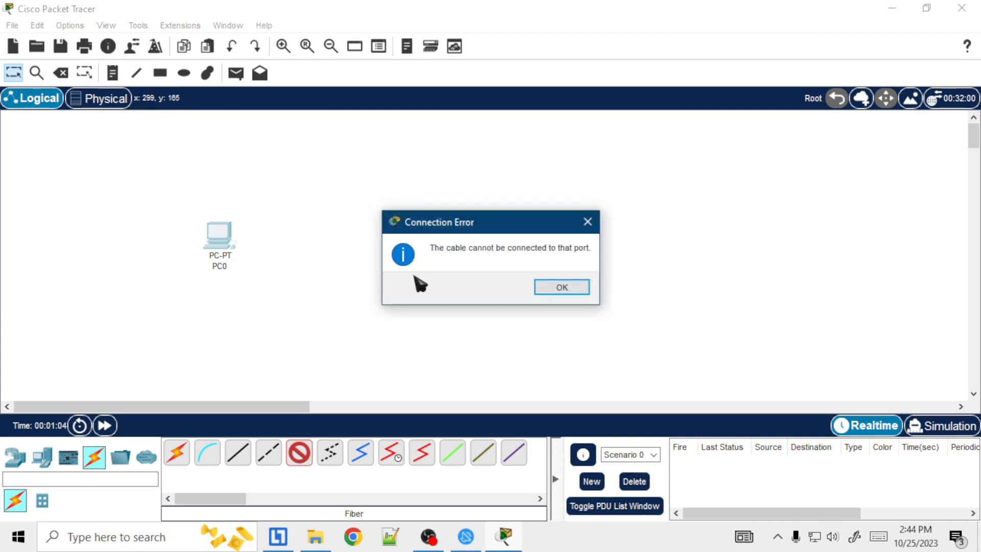
left_click(553, 289)
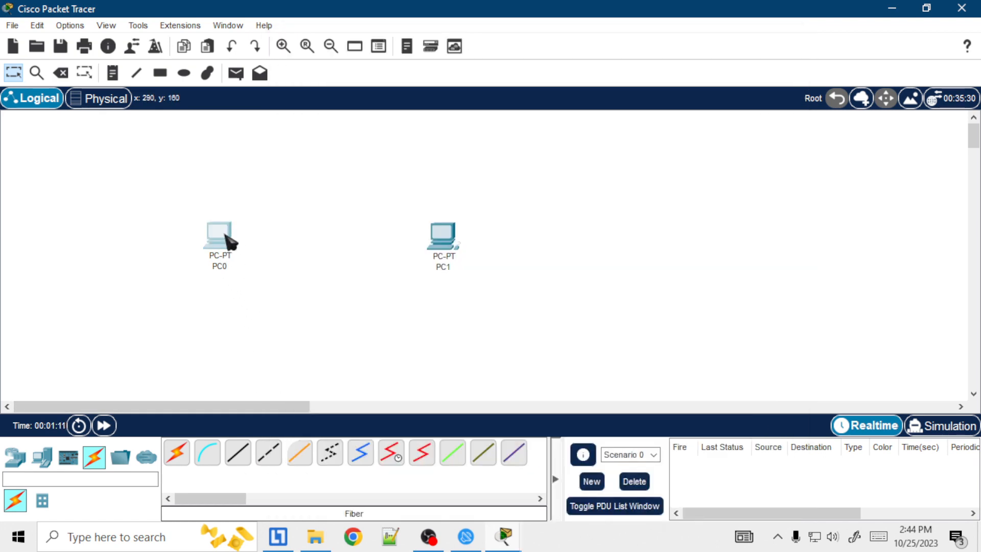
- Power off PC0, replace its network module with PT-HOST-NM-1FGE, and power it back on
left_click(224, 236)
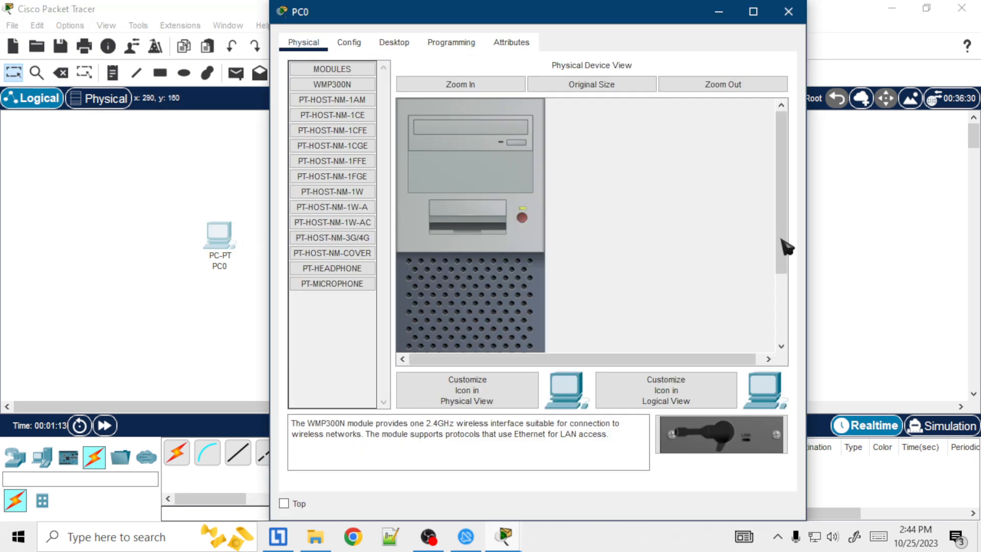
left_click_drag(784, 245, 781, 327)
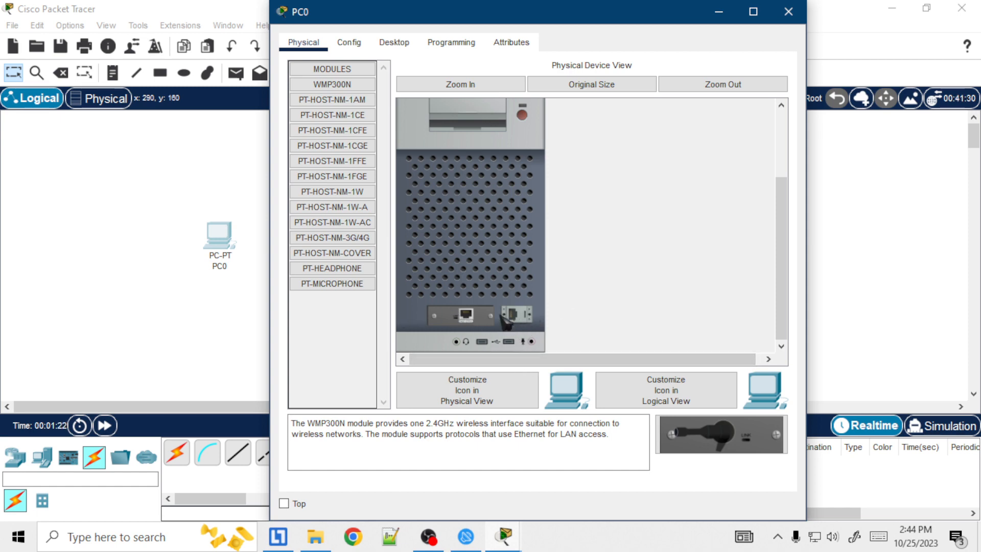
left_click_drag(466, 315, 349, 313)
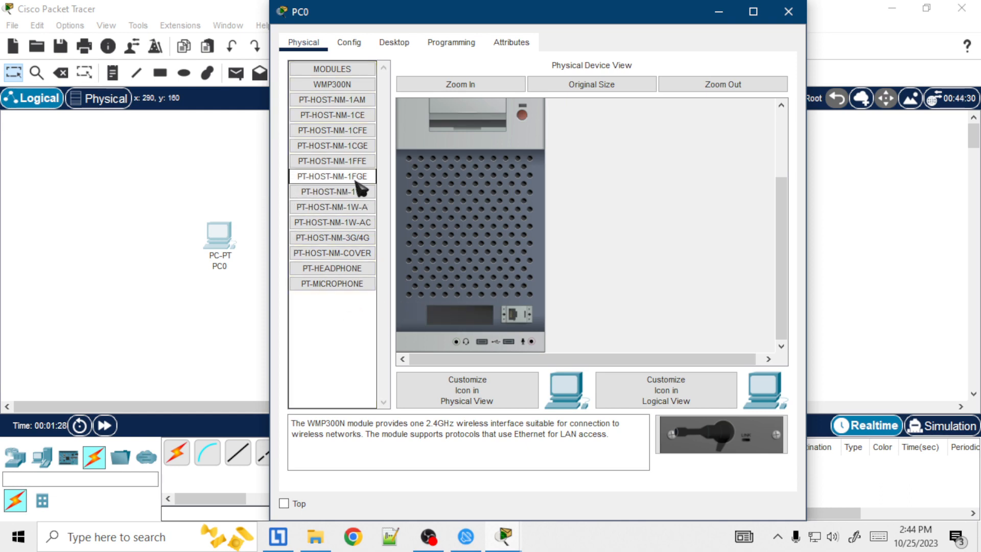
left_click_drag(356, 180, 463, 312)
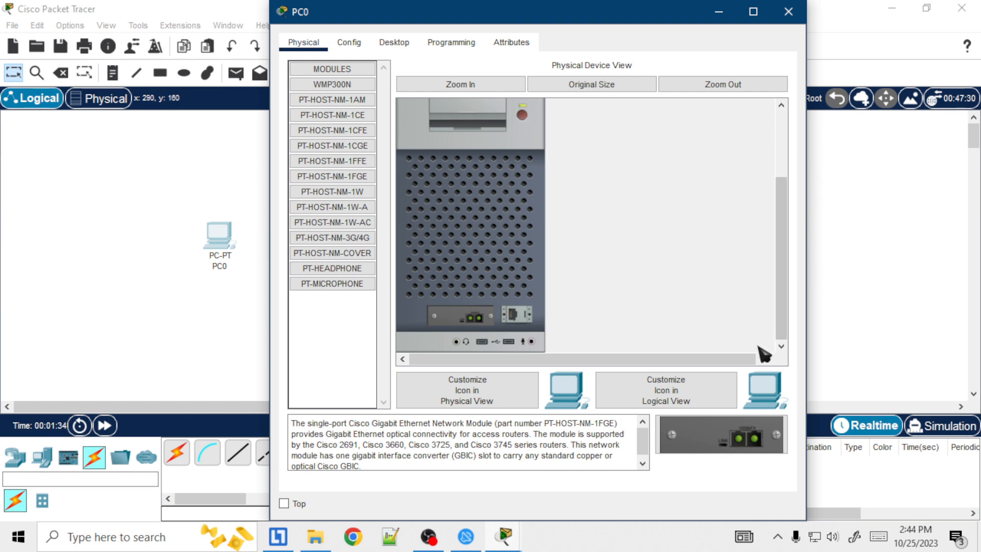
left_click(788, 12)
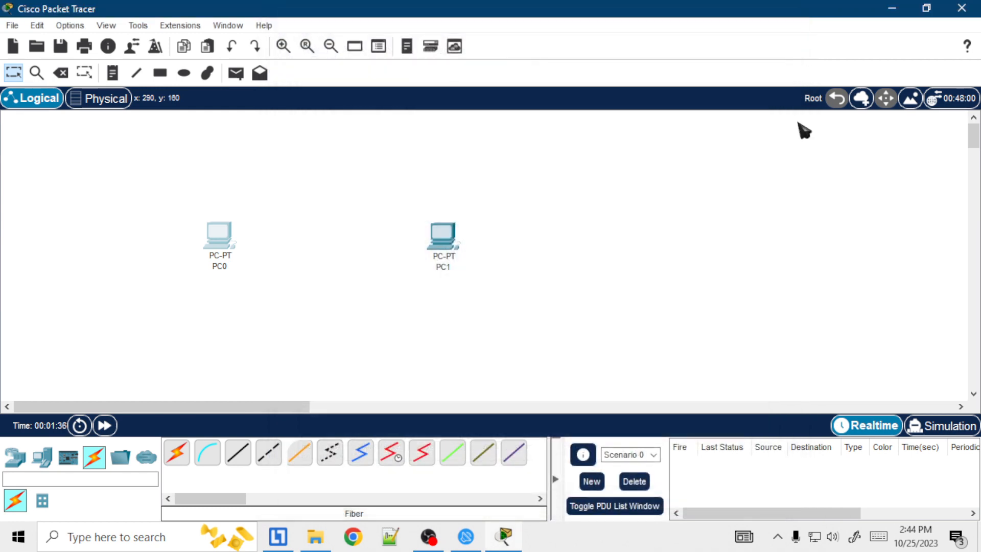
- Power off PC1 and replace its built-in network module with PT-HOST-NM-1FGE
left_click(456, 239)
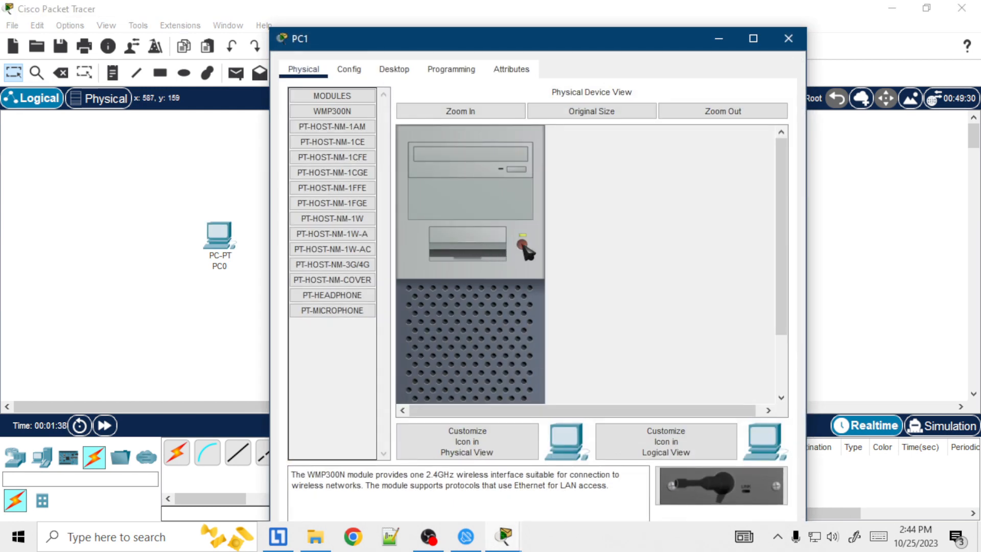
left_click(522, 245)
scroll(787, 292, "down", 3)
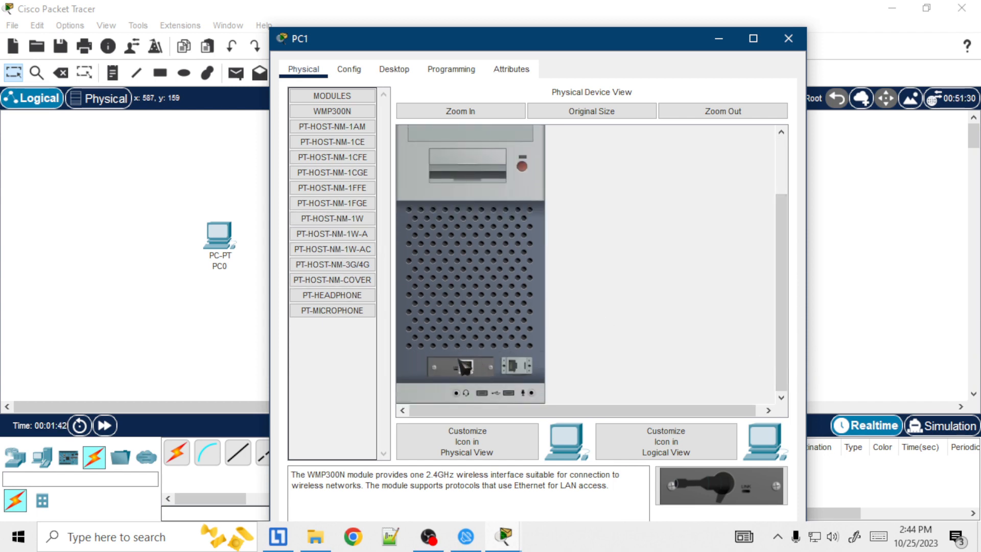
left_click_drag(463, 366, 352, 263)
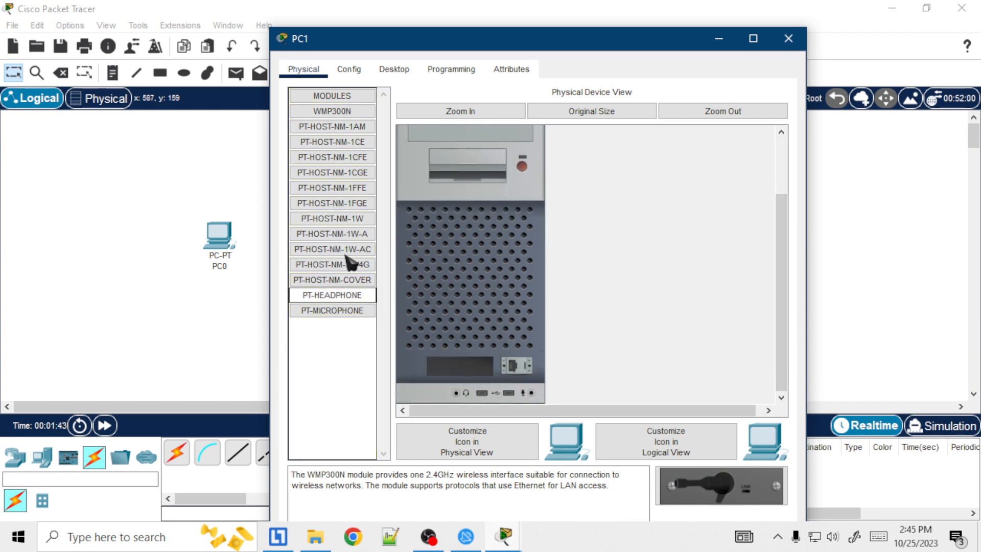
left_click(348, 203)
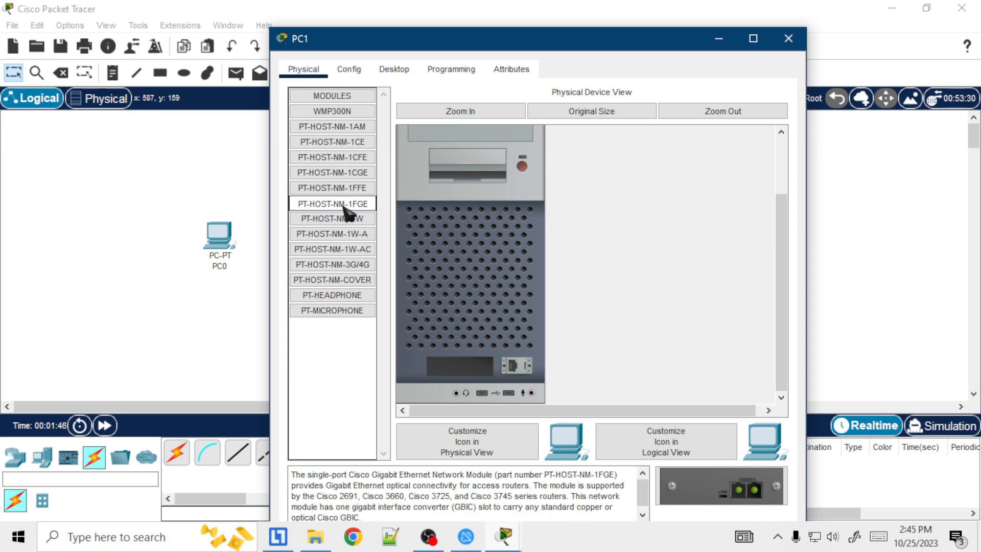
left_click_drag(347, 210, 480, 357)
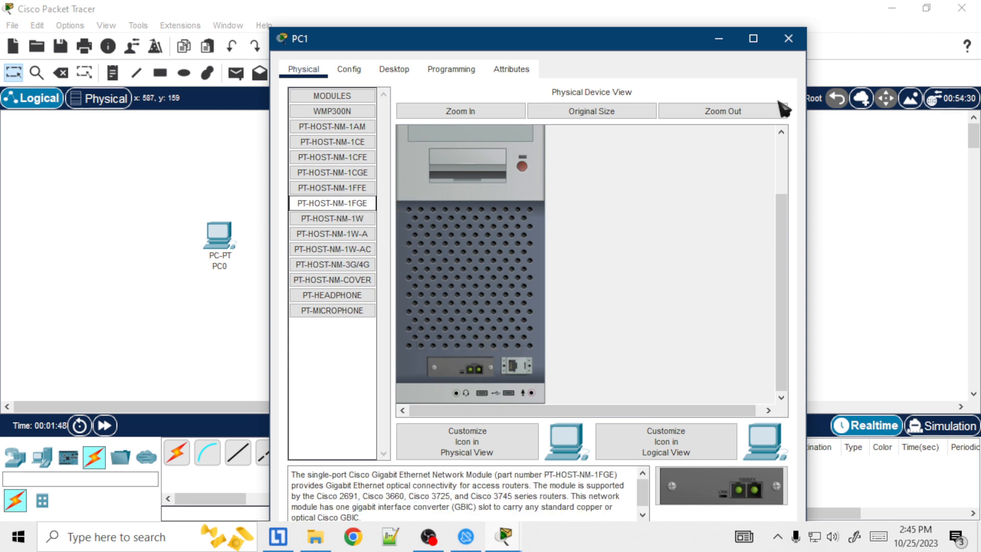
left_click(789, 38)
- Link the GigabitEthernet0 ports of PC0 and PC1 with a fiber cable and shift both PCs slightly
left_click(300, 453)
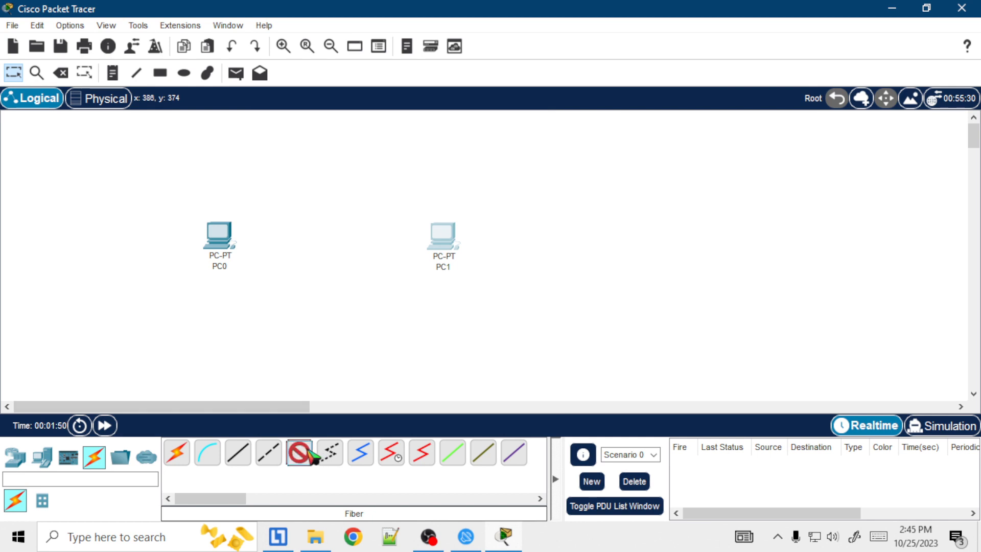
left_click(225, 238)
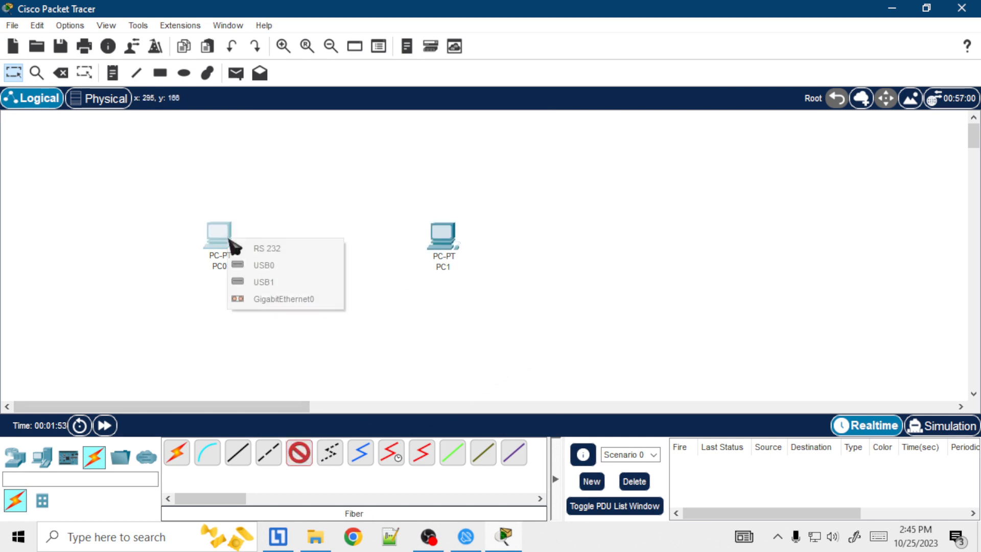
left_click(320, 301)
left_click(443, 236)
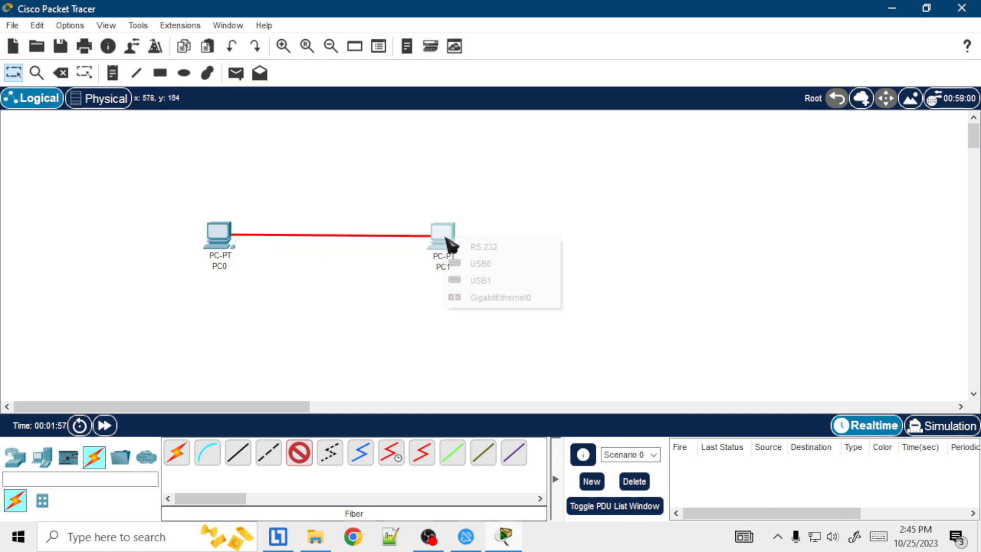
left_click(506, 299)
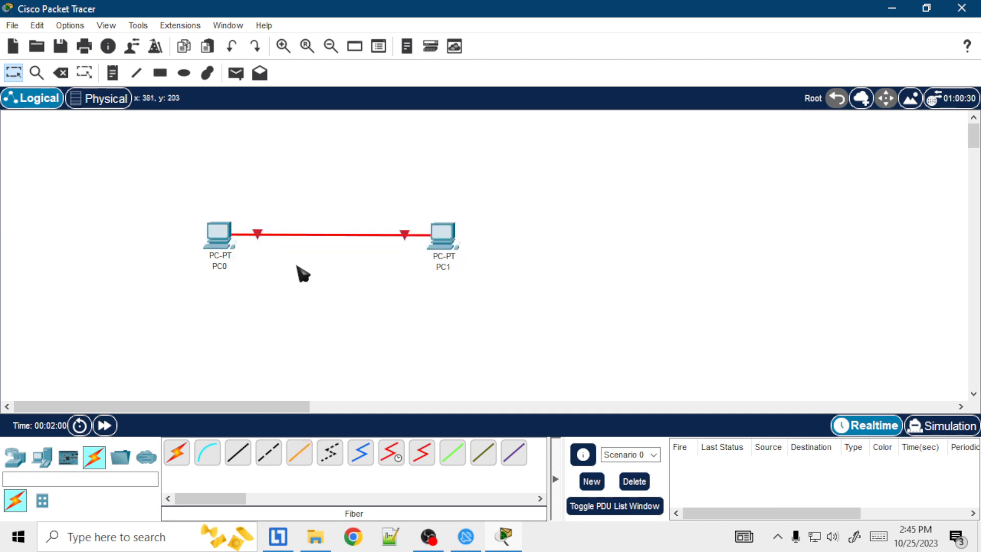
left_click_drag(228, 244, 240, 252)
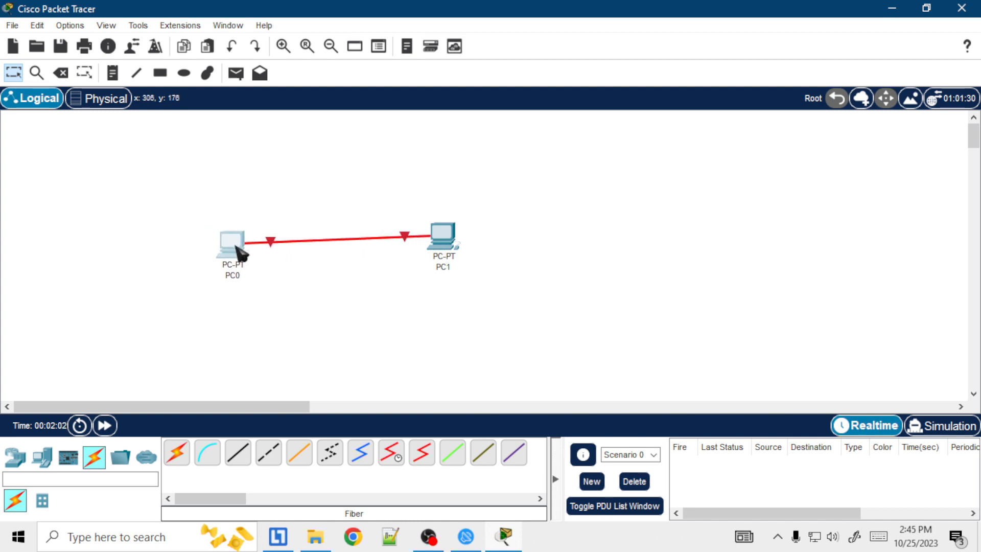
left_click_drag(447, 247, 458, 250)
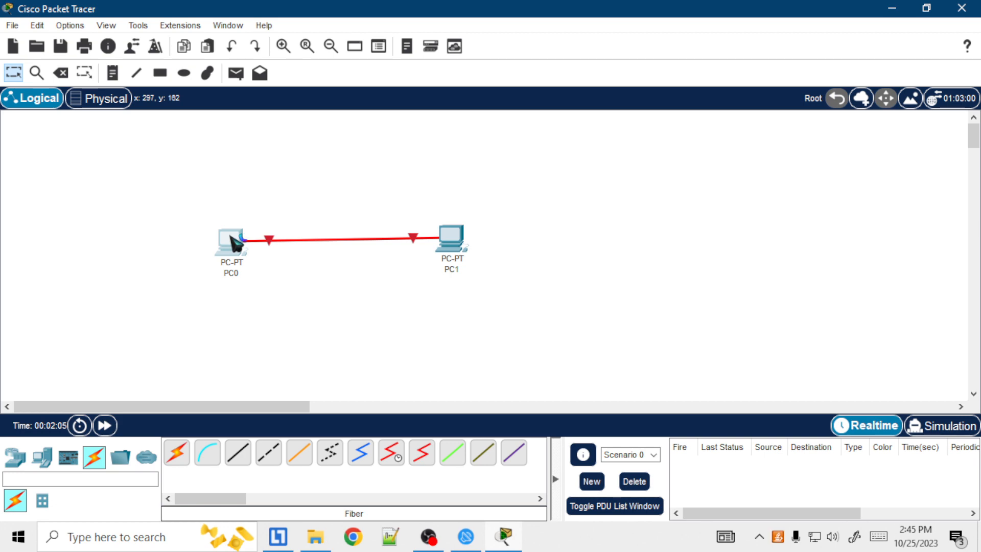
- Give PC0 the static IPv4 address 192.168.1.101 with subnet mask 255.255.255.0
left_click(231, 237)
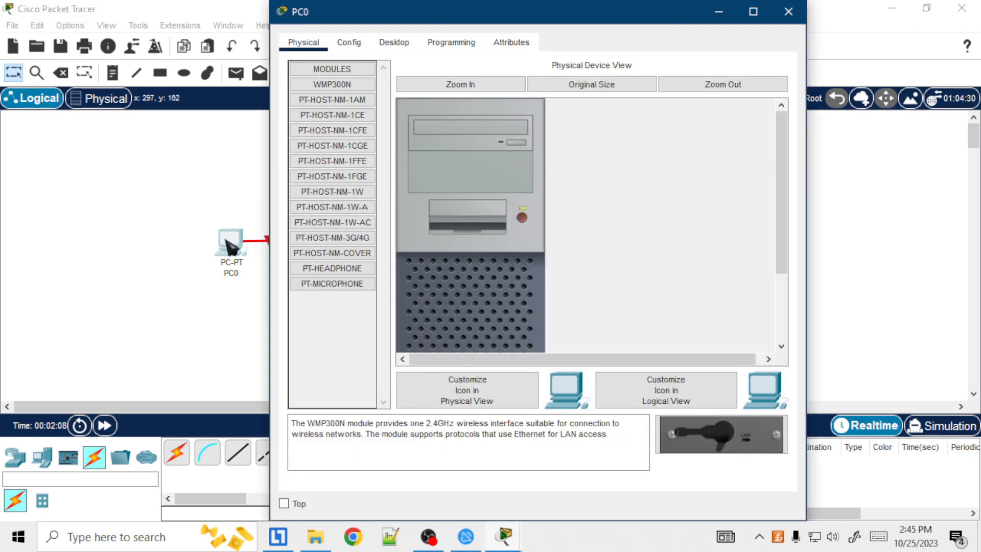
left_click(404, 44)
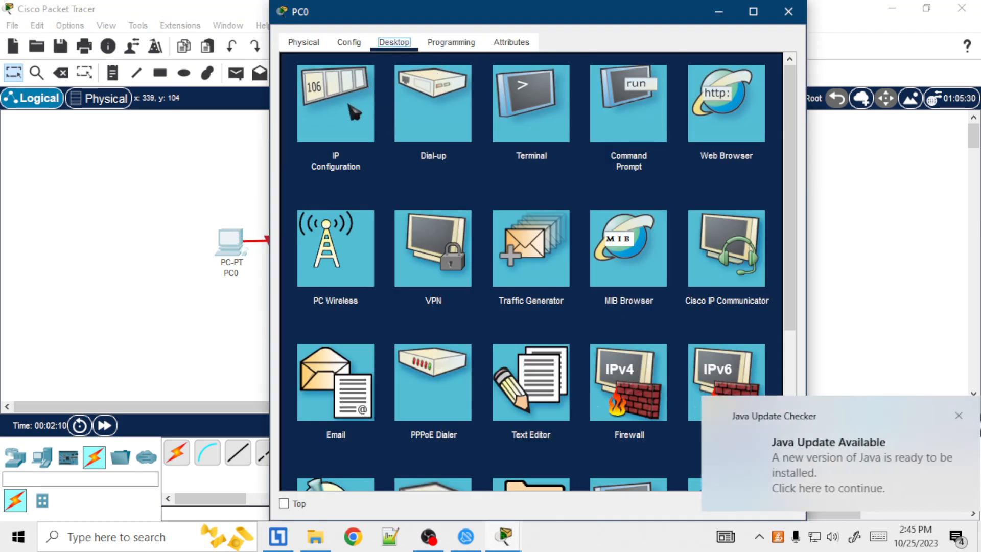
left_click(348, 106)
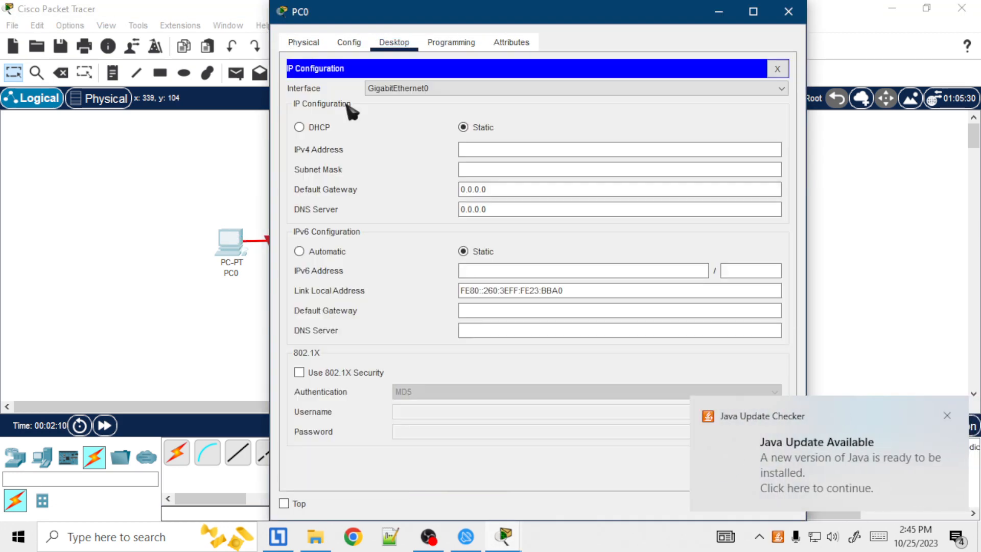
left_click(464, 127)
left_click(475, 152)
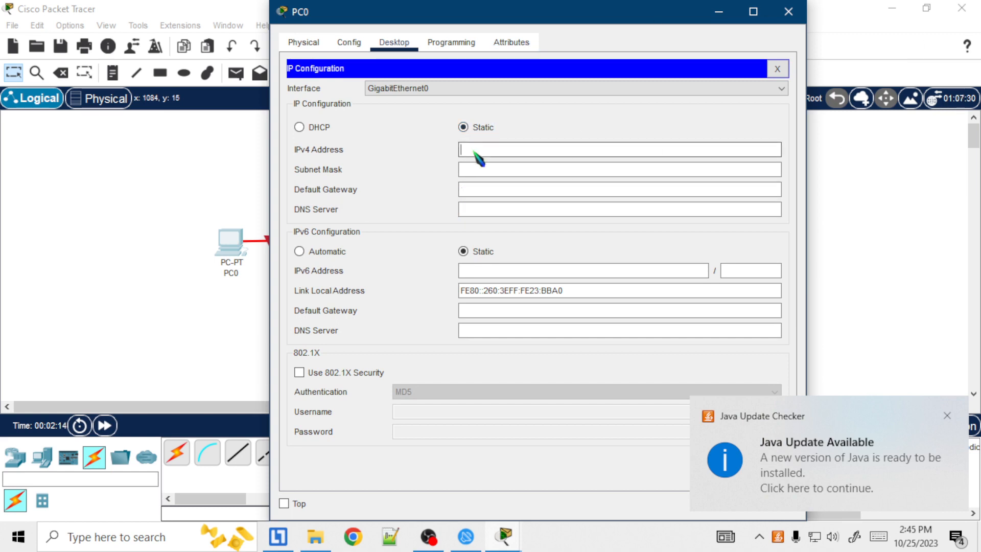
type("192.168.1.101")
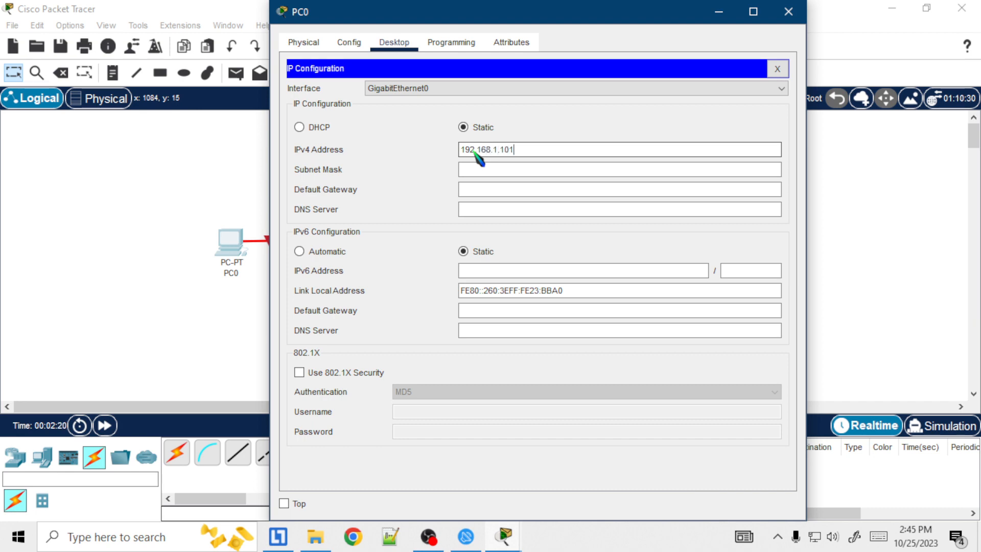
key("Tab")
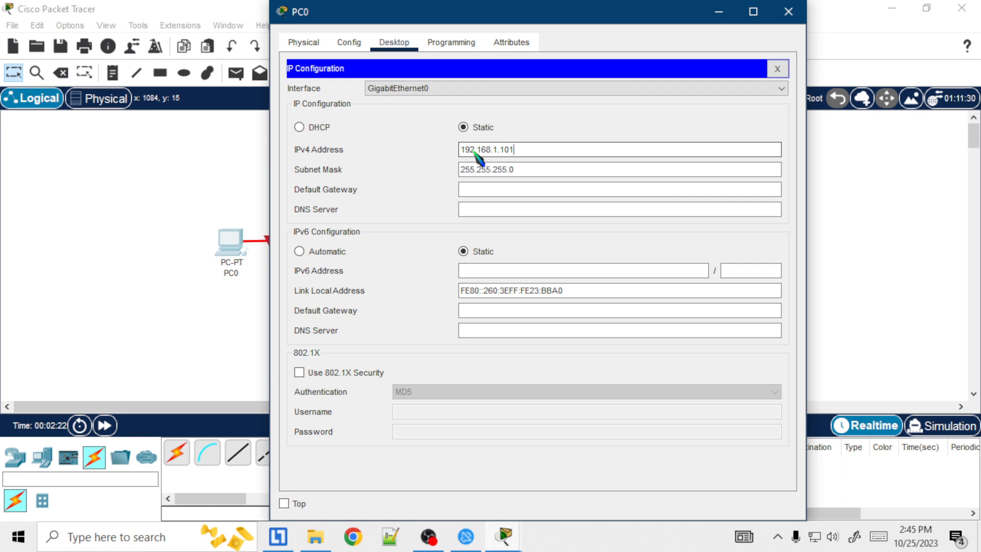
- Set PC0's IPv4 default gateway and DNS server to 0.0.0.0 and close its configuration window
left_click(505, 189)
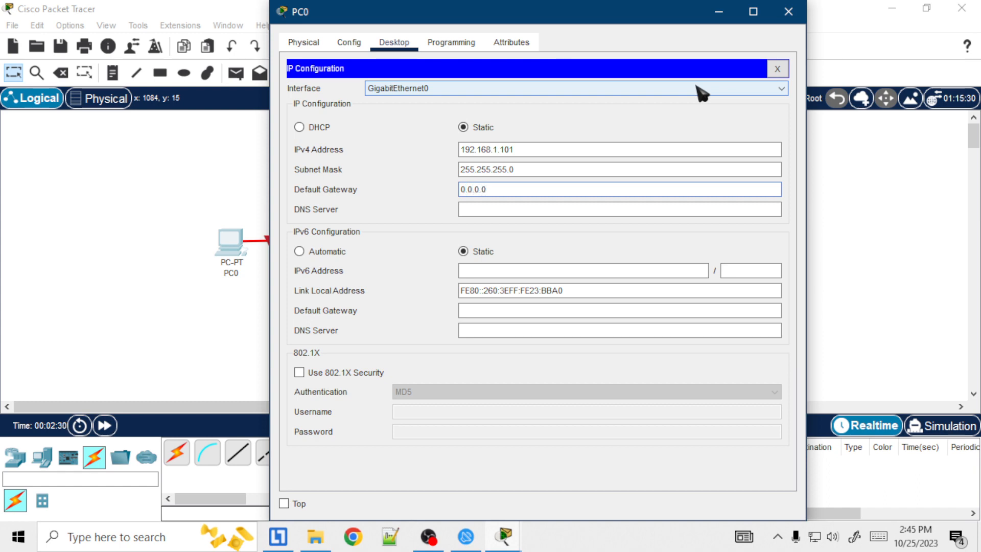
key("ctrl+a")
key("ctrl+c")
left_click(595, 211)
key("ctrl+v")
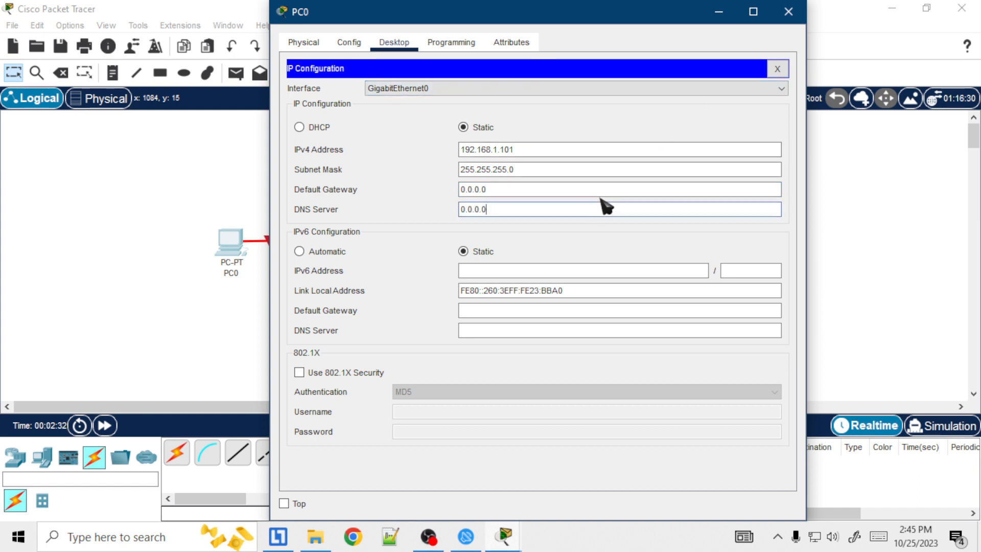
left_click(584, 447)
left_click(364, 43)
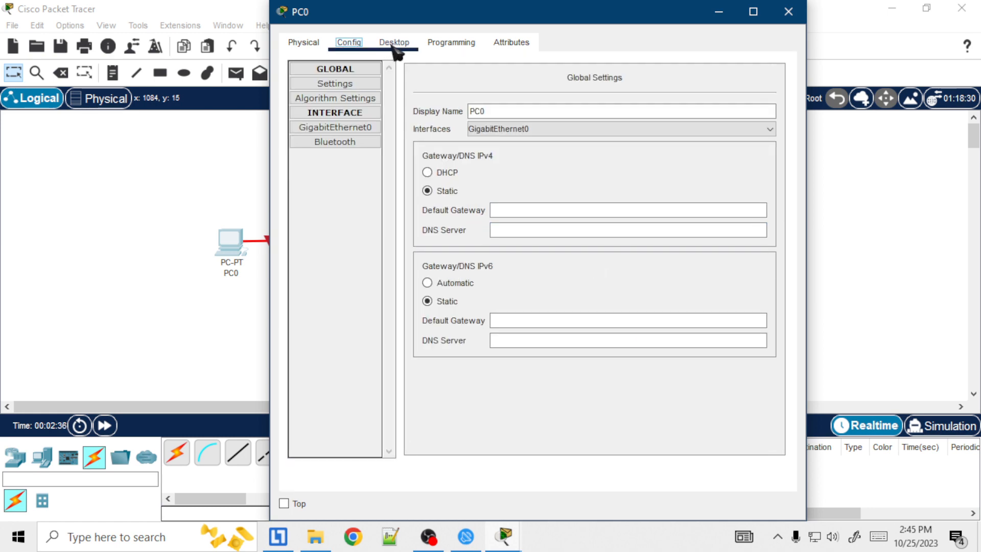
left_click(395, 42)
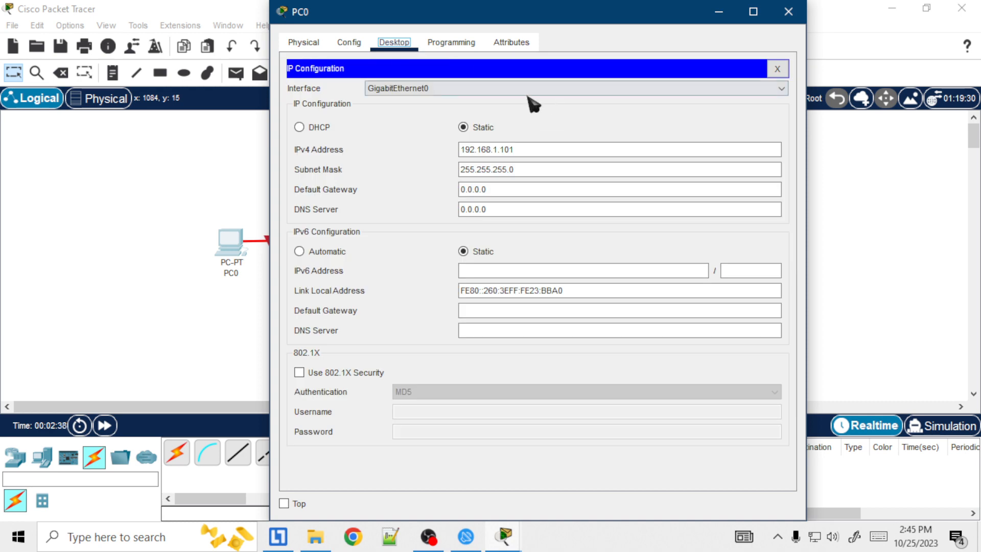
left_click(778, 68)
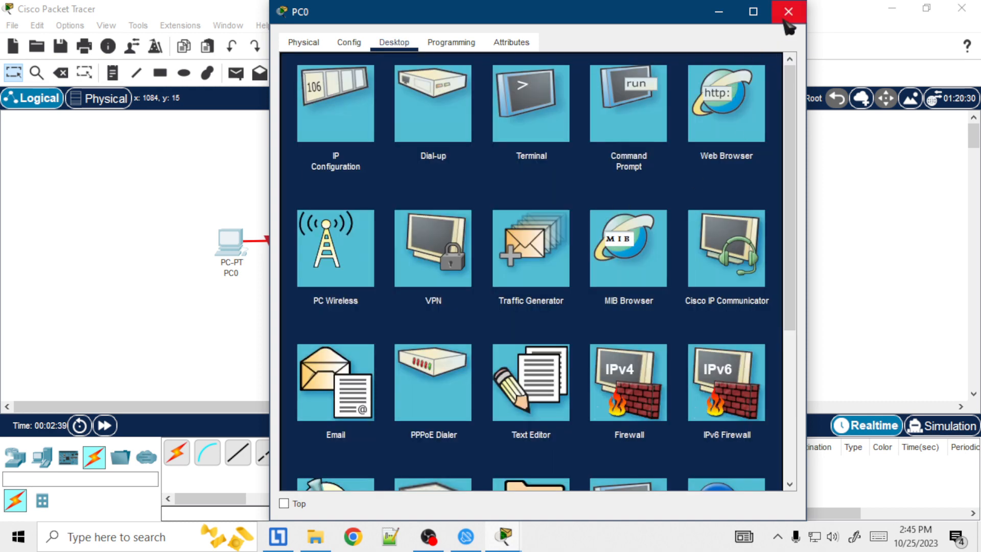
left_click(789, 11)
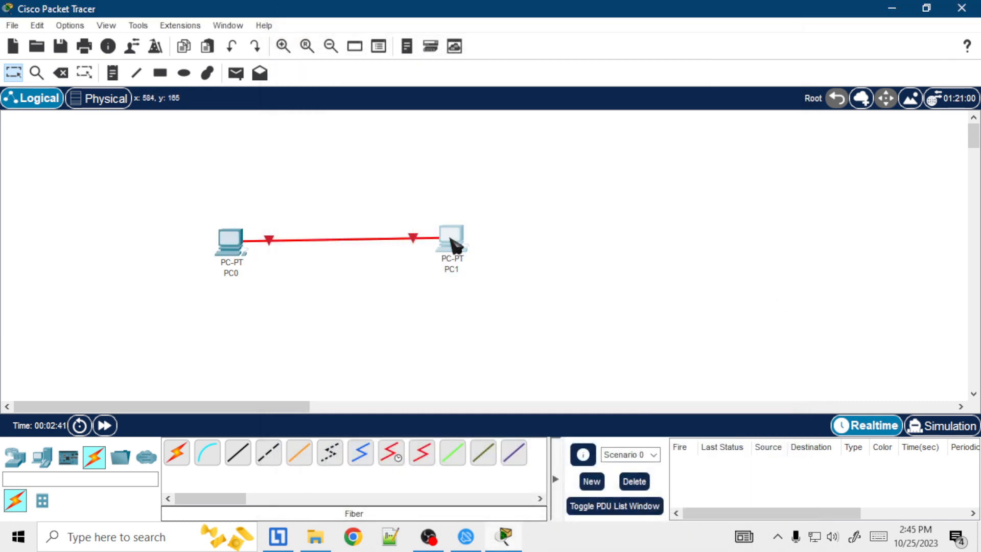
- Open PC1's device window and power the PC on
left_click(454, 244)
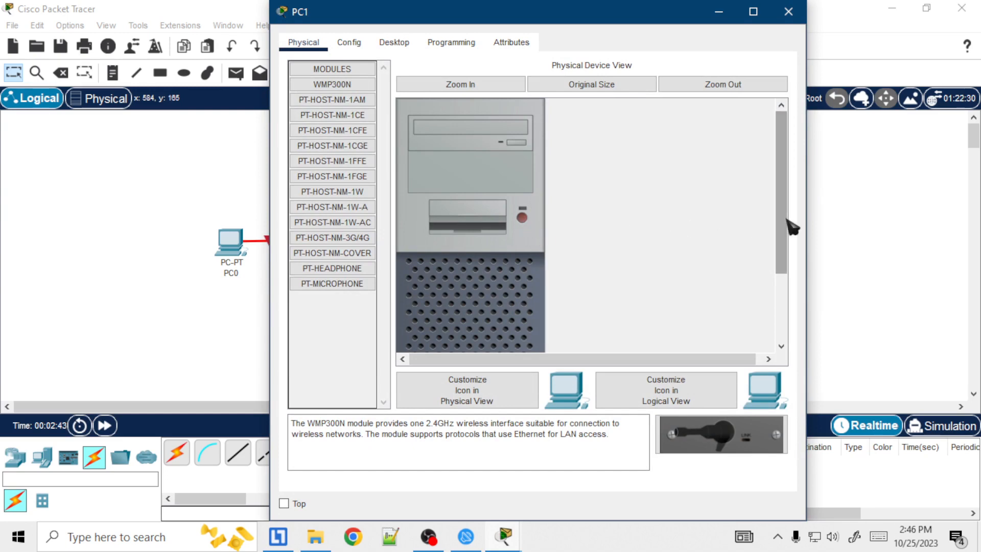
scroll(792, 227, "down", 3)
scroll(793, 164, "up", 3)
left_click(402, 49)
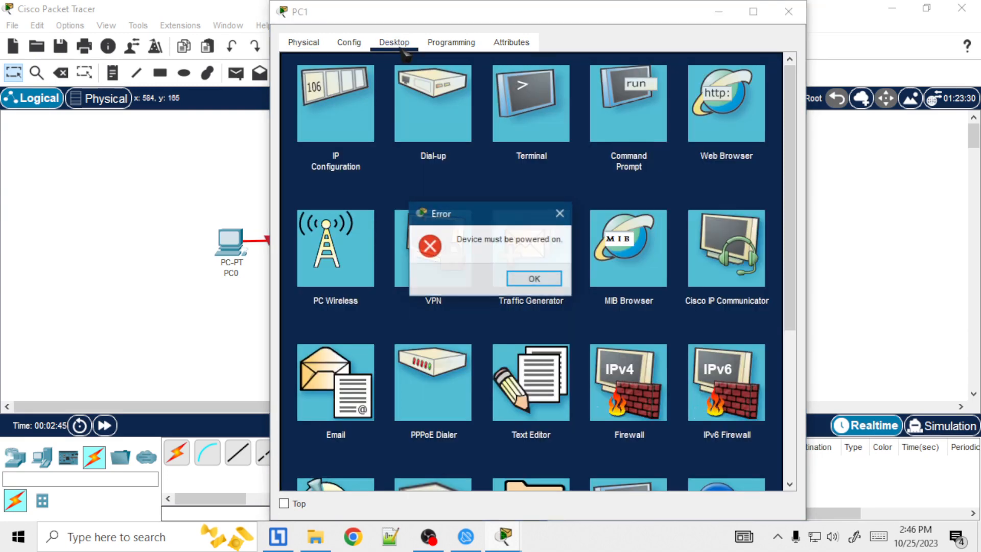
left_click(552, 279)
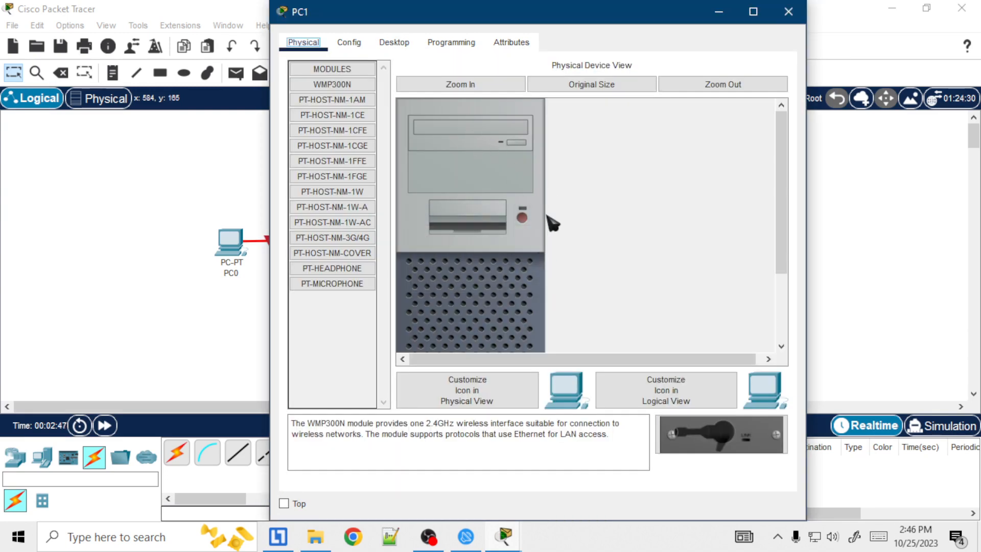
left_click(522, 218)
- Give PC1 the static IPv4 address 192.168.1.102 with subnet mask 255.255.255.0 and close the IP configuration
left_click(409, 43)
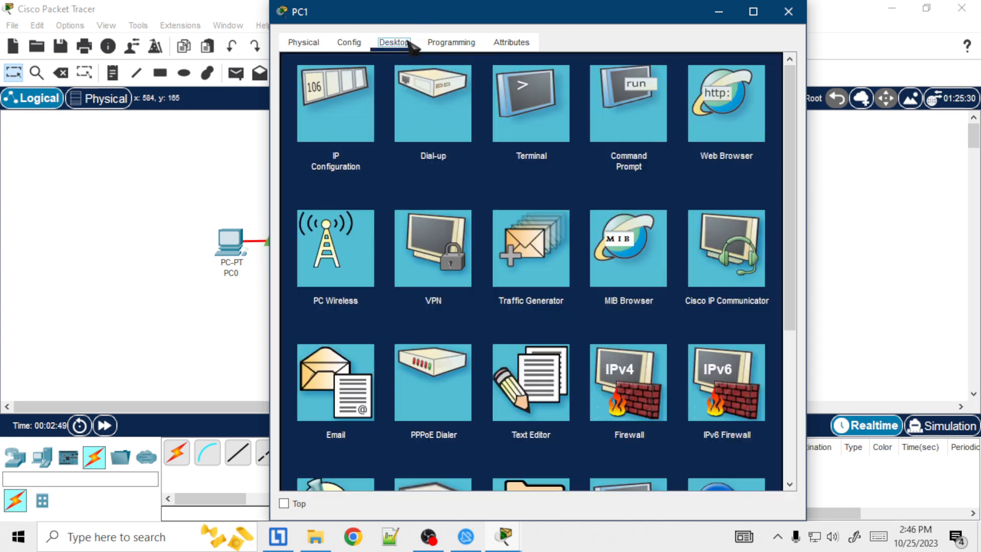
left_click(343, 125)
left_click(556, 151)
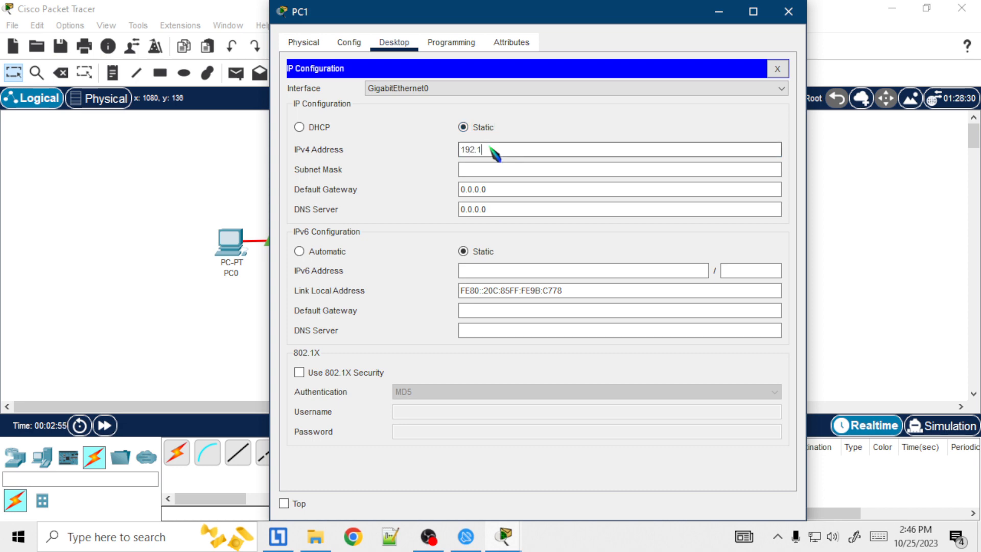
type("192.168.1.102")
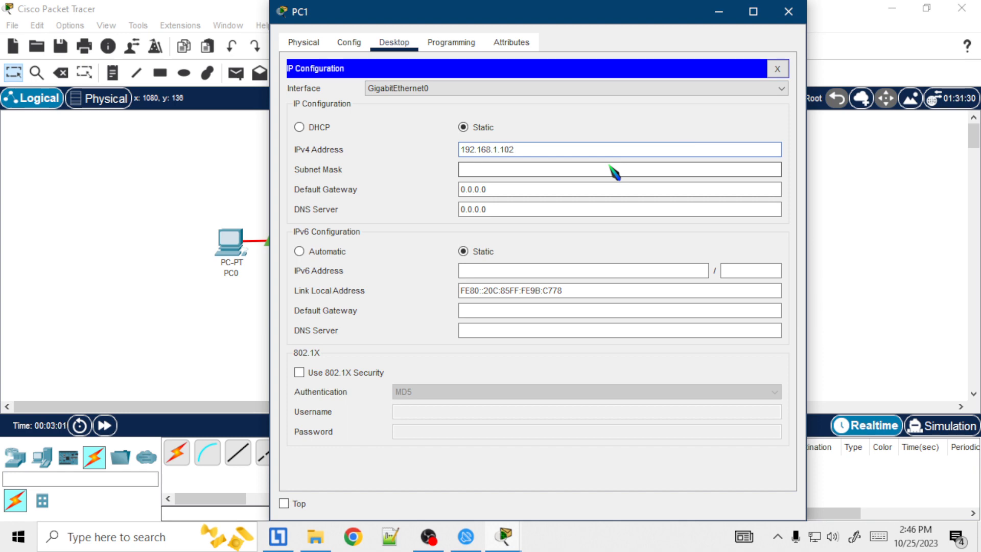
left_click(610, 167)
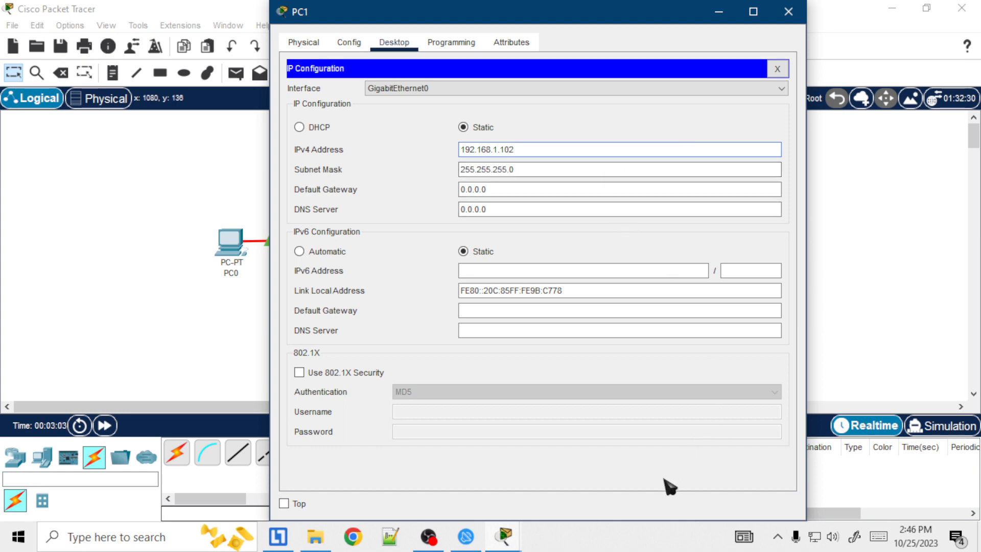
left_click(785, 73)
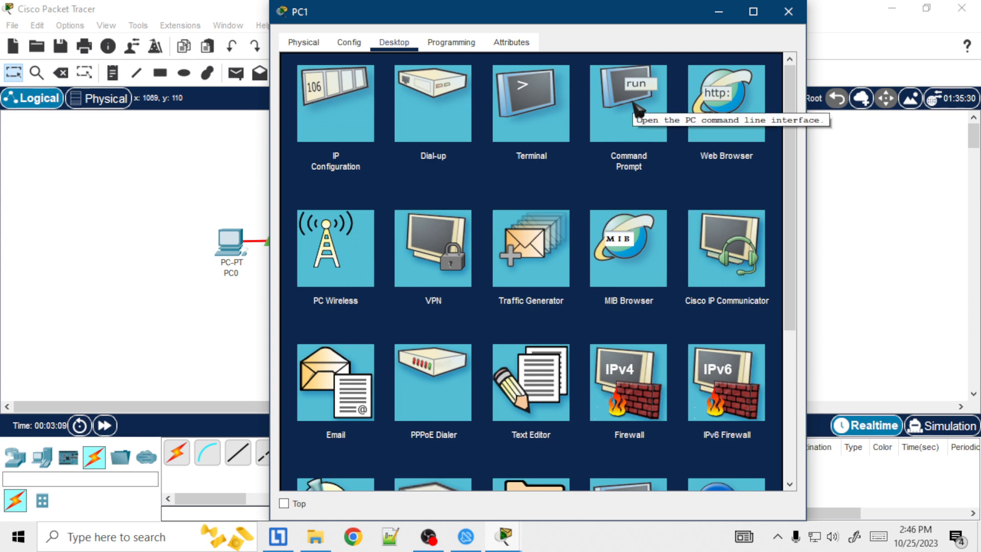
- Ping 192.168.1.101 from PC1's command prompt, then close PC1's window
left_click(629, 116)
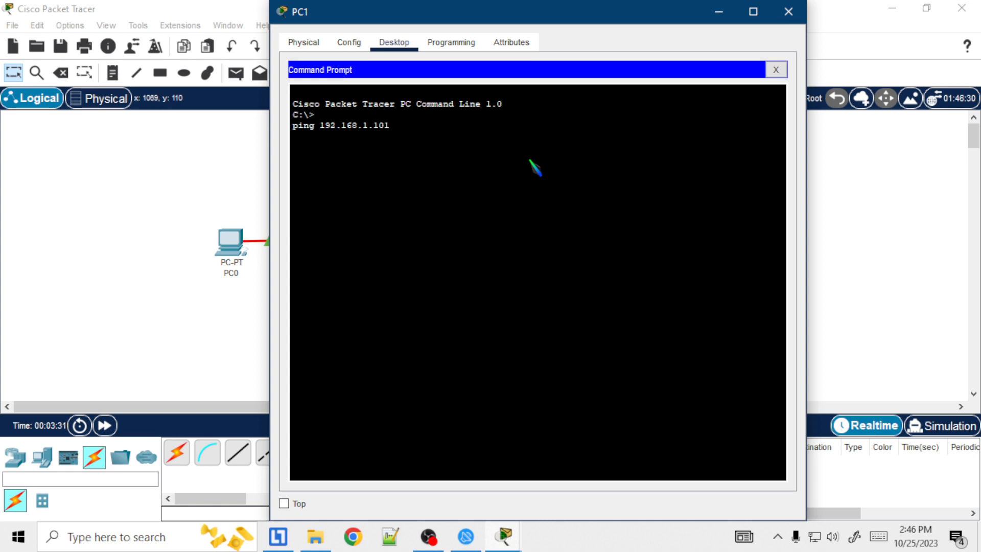
key("Return")
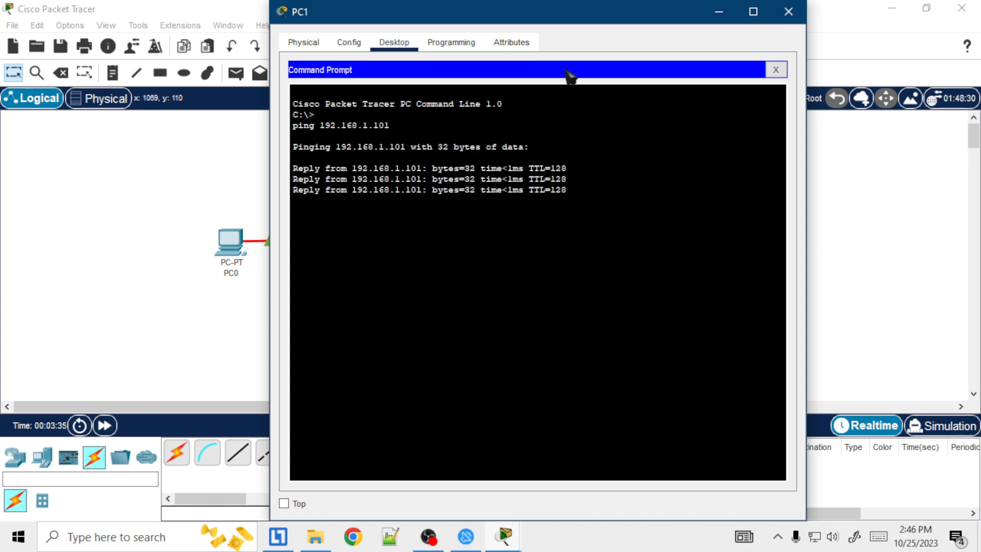
left_click(776, 70)
left_click(789, 11)
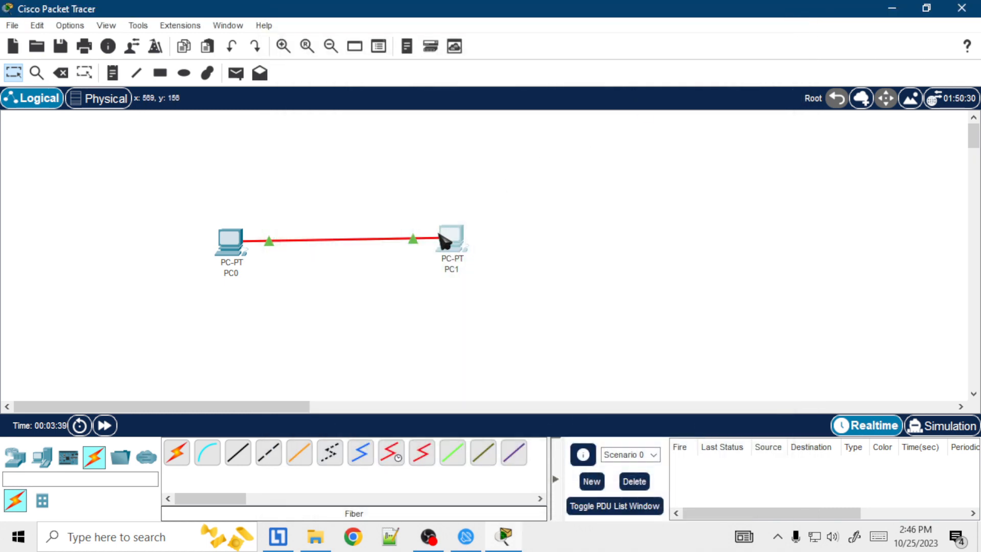
- Open PC0's command prompt and ping 192.168.1.101
left_click(236, 244)
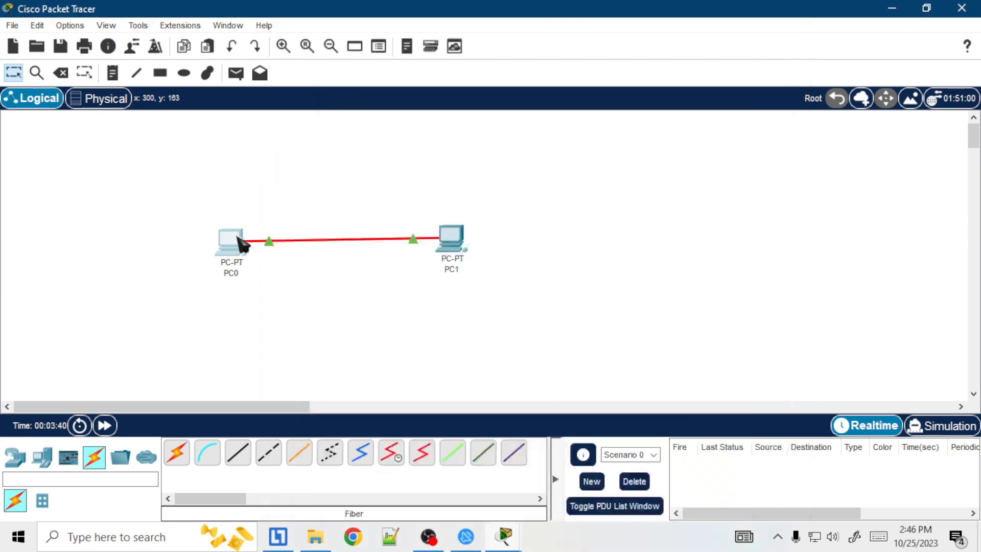
left_click_drag(526, 51, 677, 44)
left_click(777, 151)
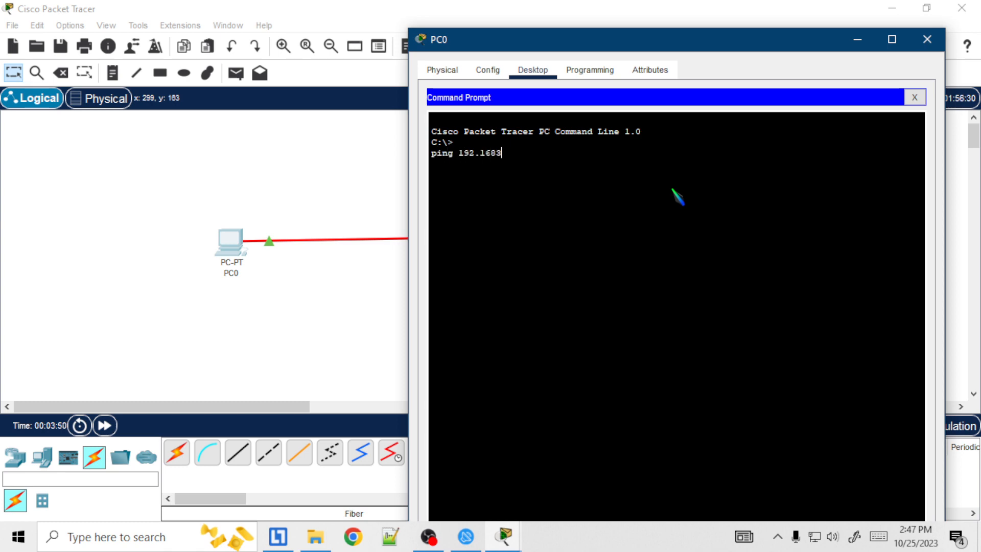
key("BackSpace")
key("Return")
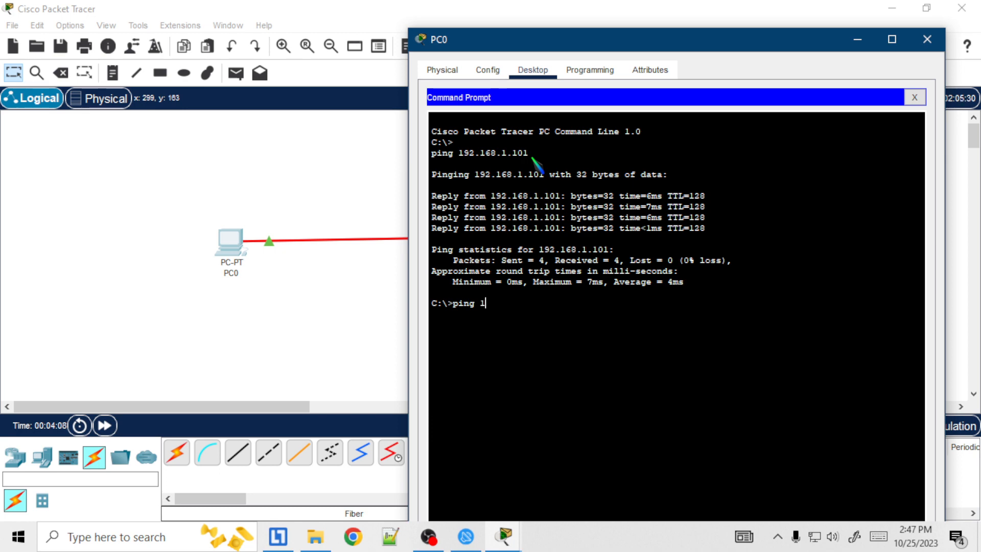
- Ping PC1 at 192.168.1.102 from PC0's command prompt and close PC0's window
type("2.168.")
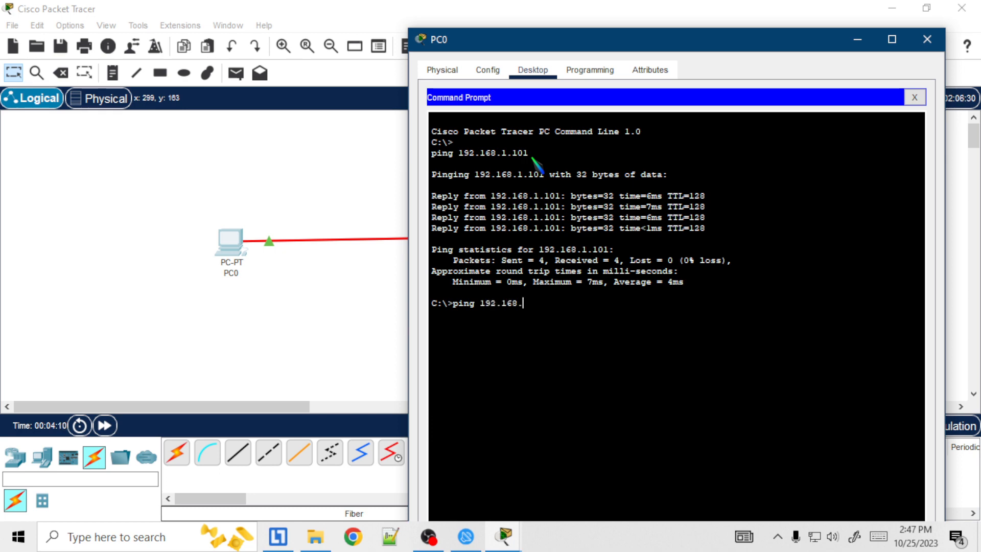
type("1.102")
key("Return")
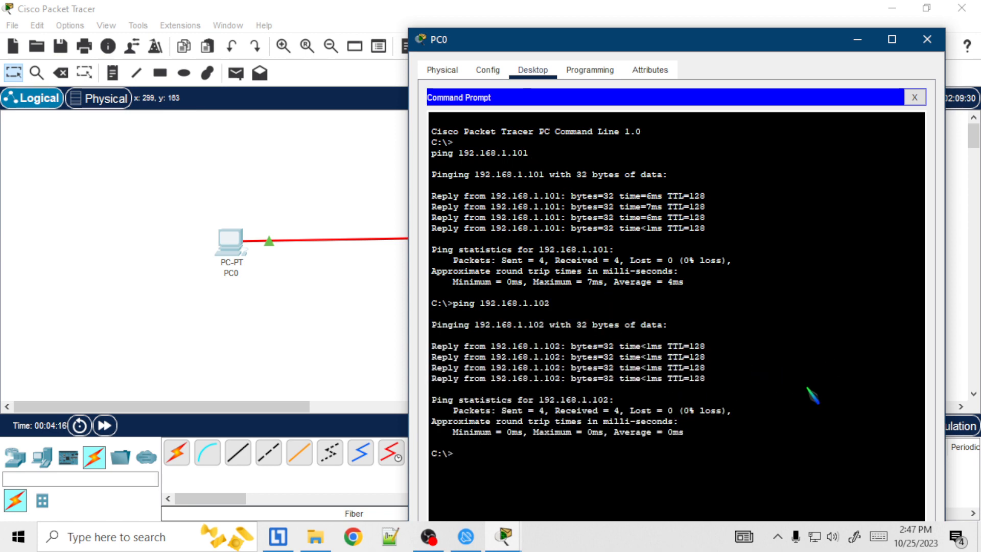
left_click_drag(739, 45, 645, 27)
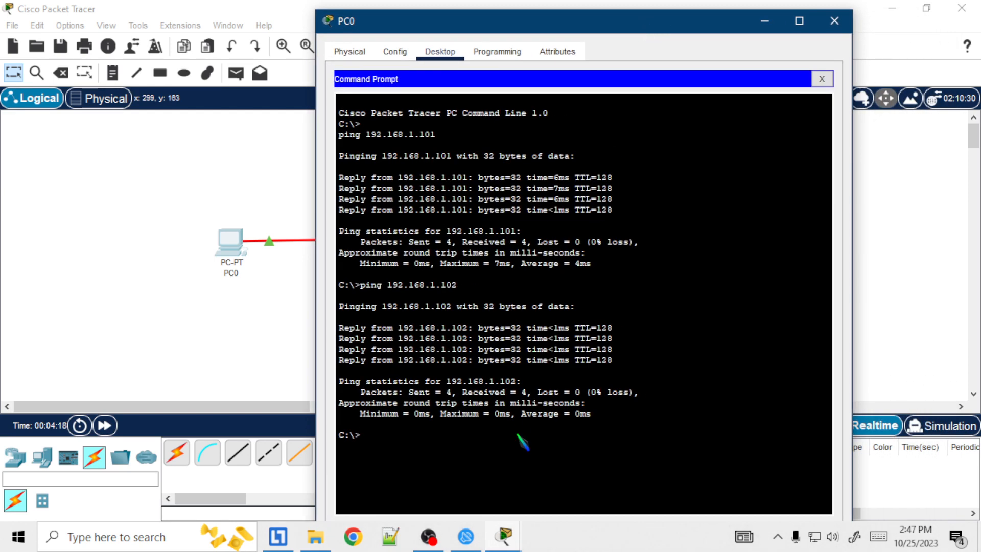
left_click(822, 79)
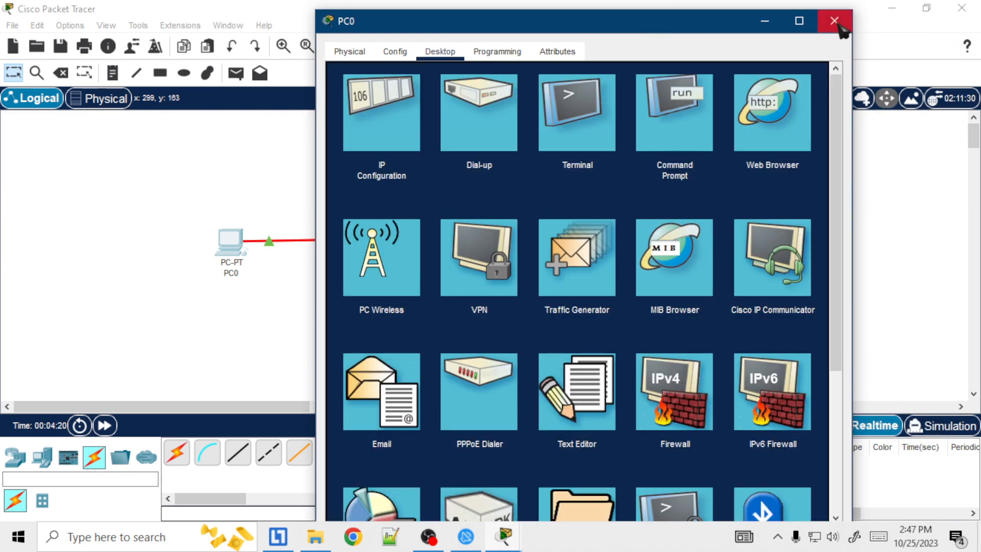
left_click(834, 21)
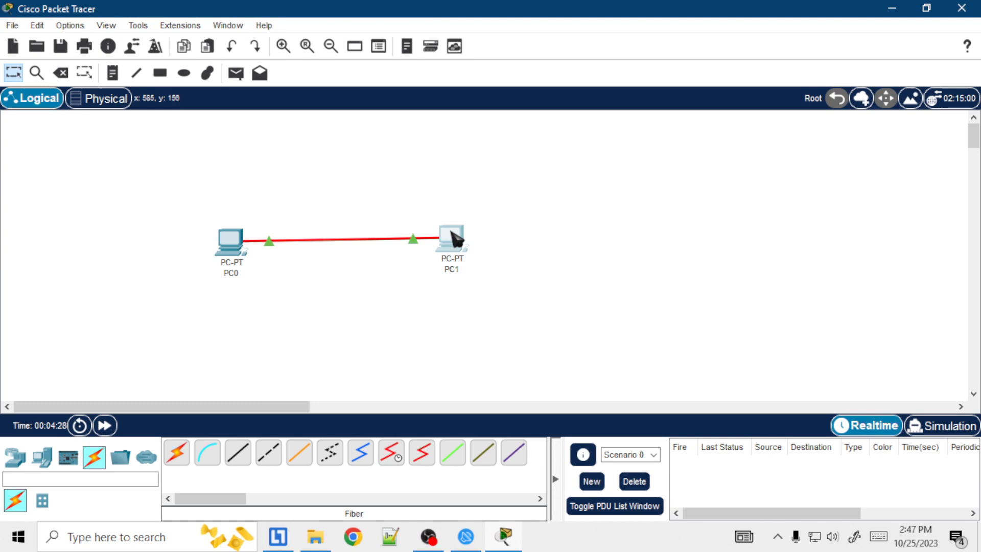
- Move PC1 slightly down to level it with PC0 and send a simple PDU from PC0 to PC1
left_click_drag(453, 236, 453, 242)
left_click(235, 72)
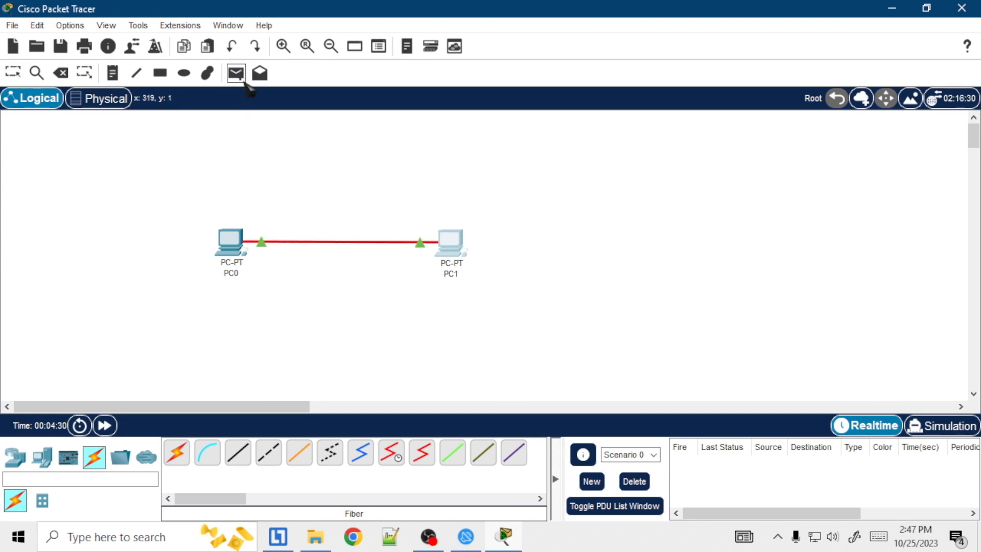
left_click(231, 244)
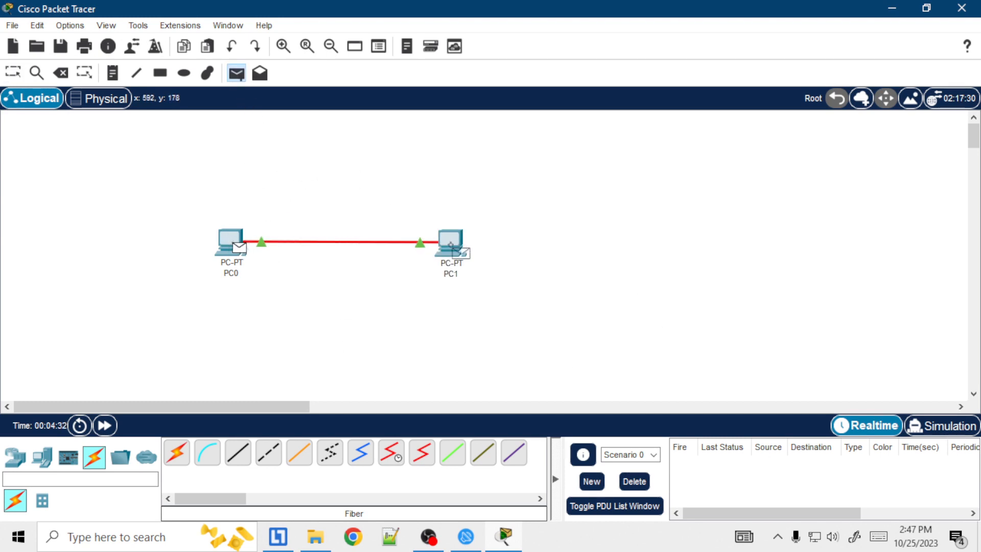
left_click(451, 245)
- Send a simple PDU in the reverse direction, from PC1 to PC0
left_click(236, 75)
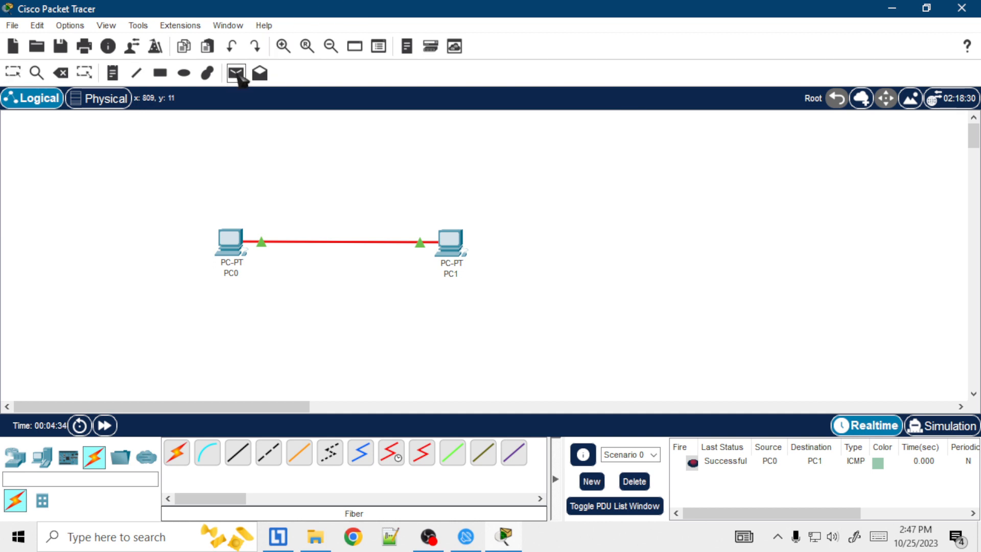
left_click(453, 244)
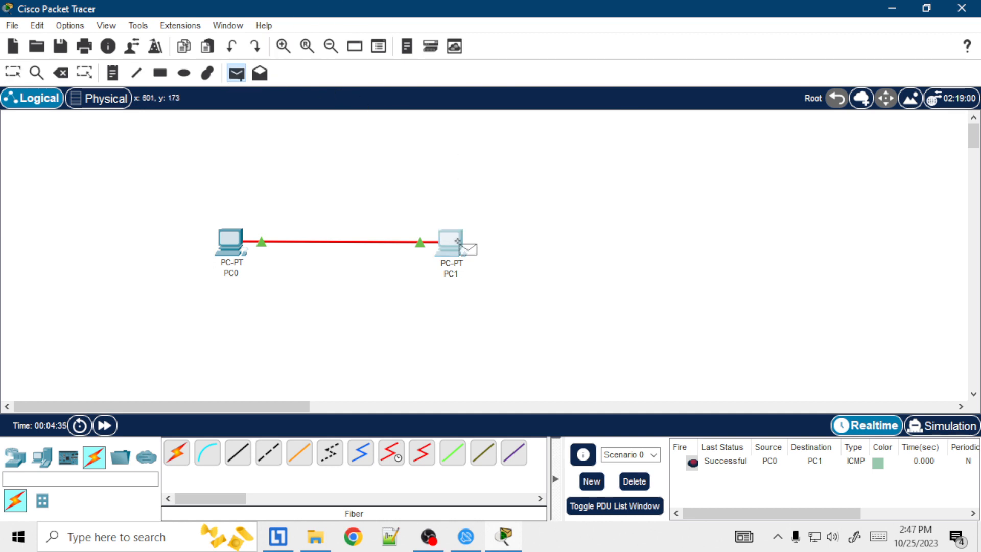
left_click(230, 244)
left_click_drag(777, 514, 740, 516)
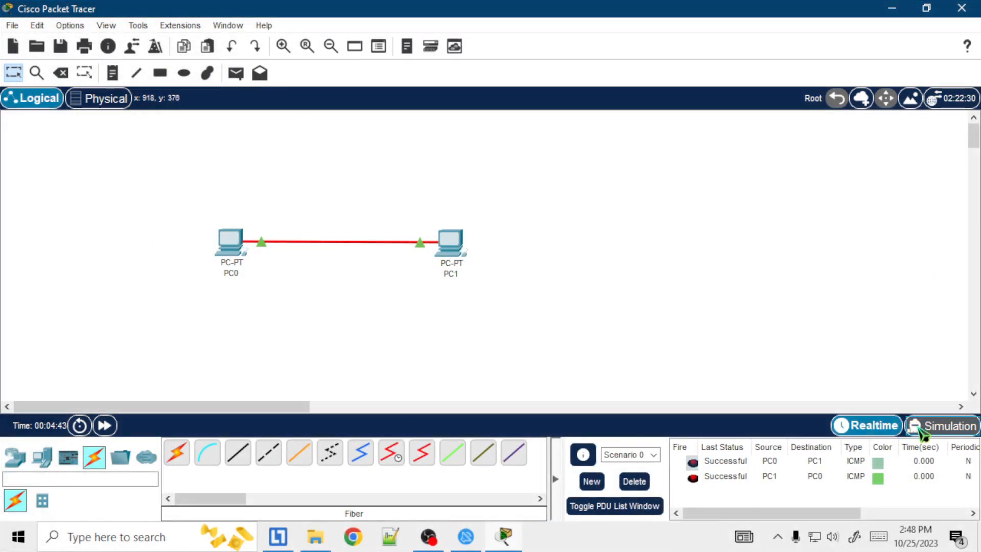
- Switch to Simulation mode, raise the playback speed and play the PDU exchange between the PCs
left_click(911, 426)
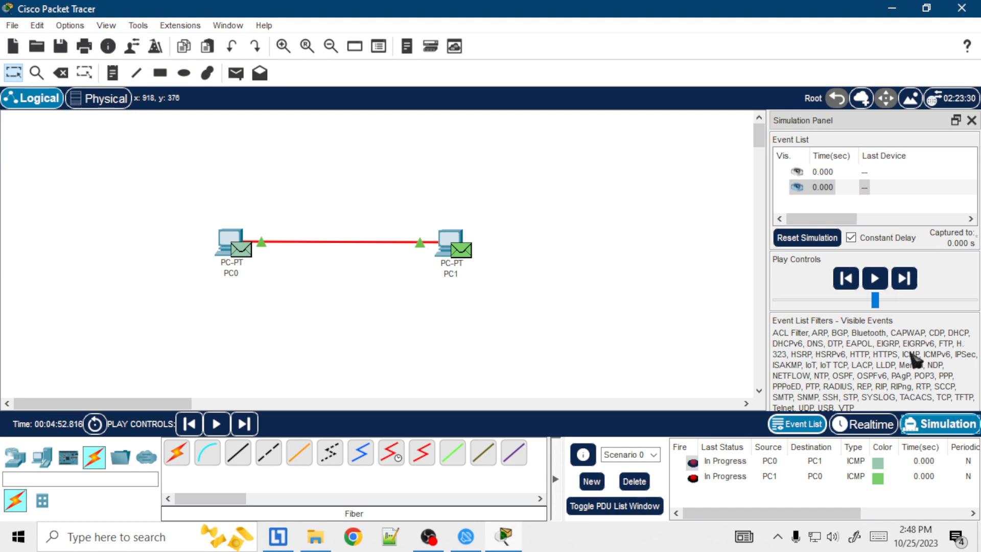
left_click_drag(875, 300, 947, 305)
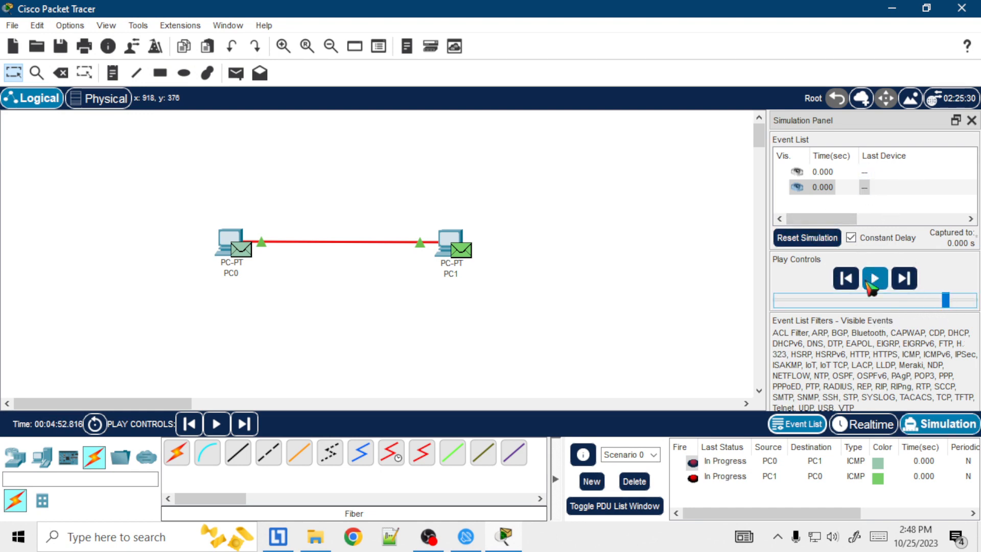
left_click(874, 280)
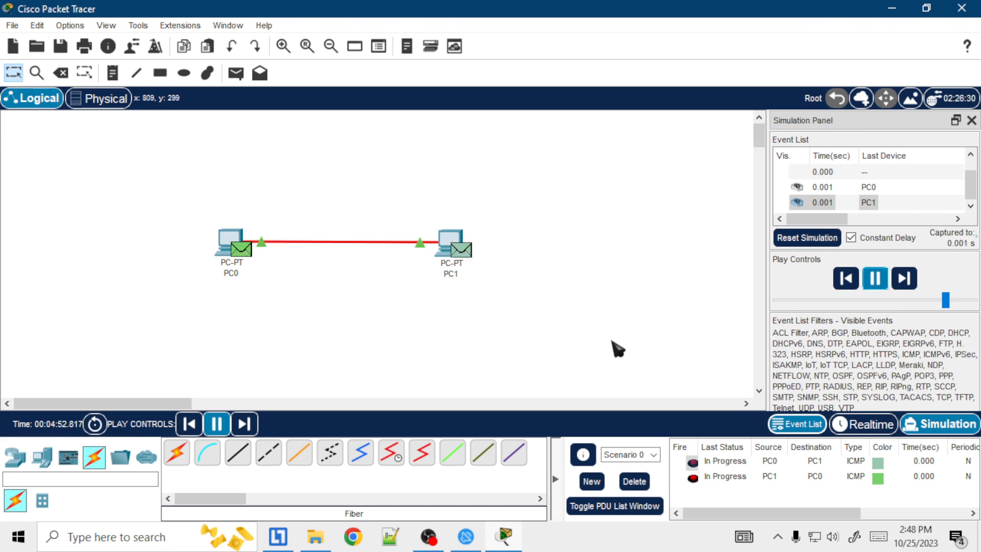